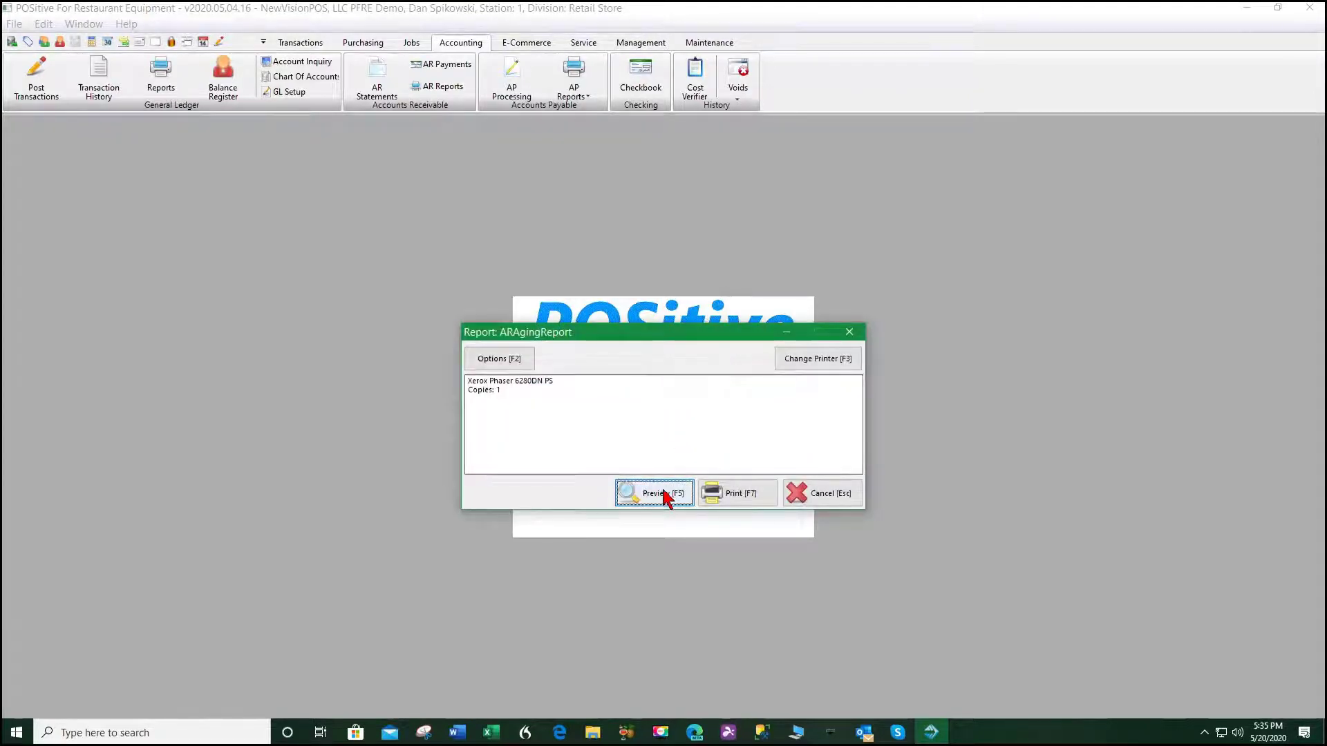
Step: Preview the accounts receivable aging report, look through its customer balances, and close the preview
click(659, 493)
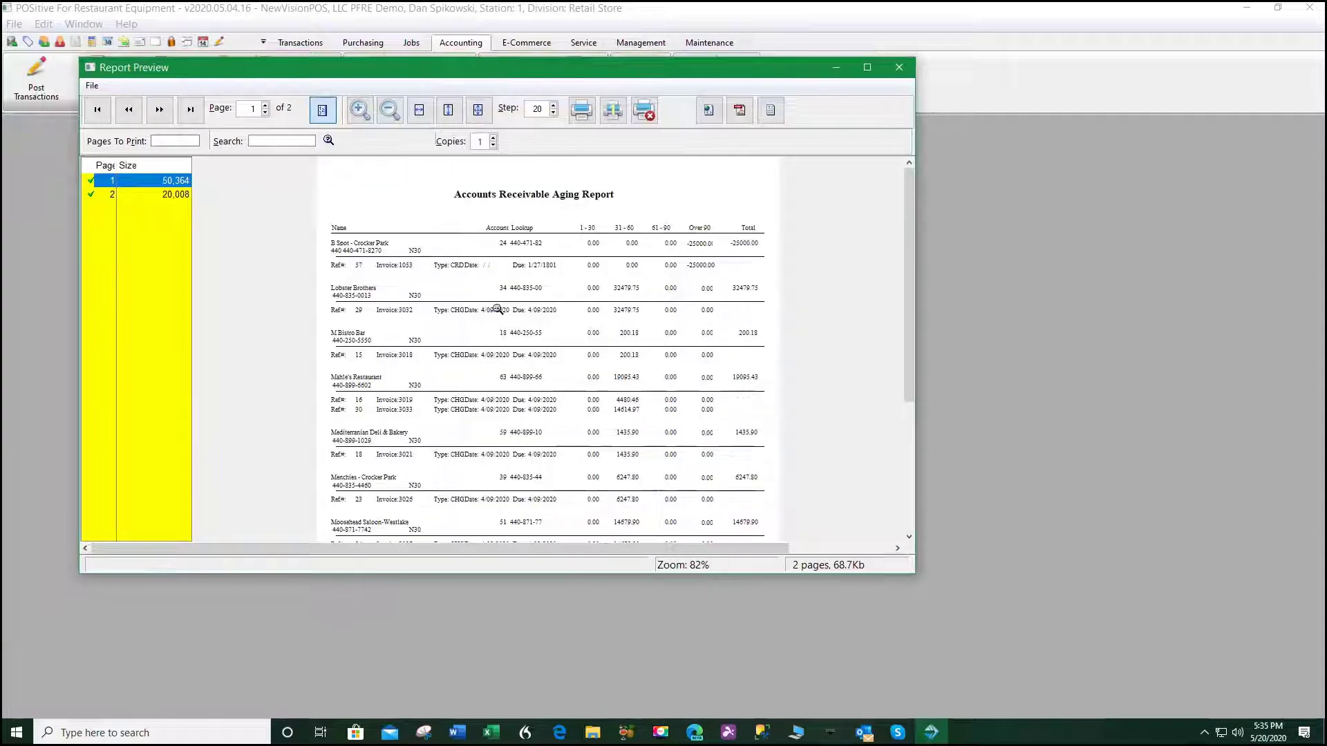
scroll(565, 315, down, 4)
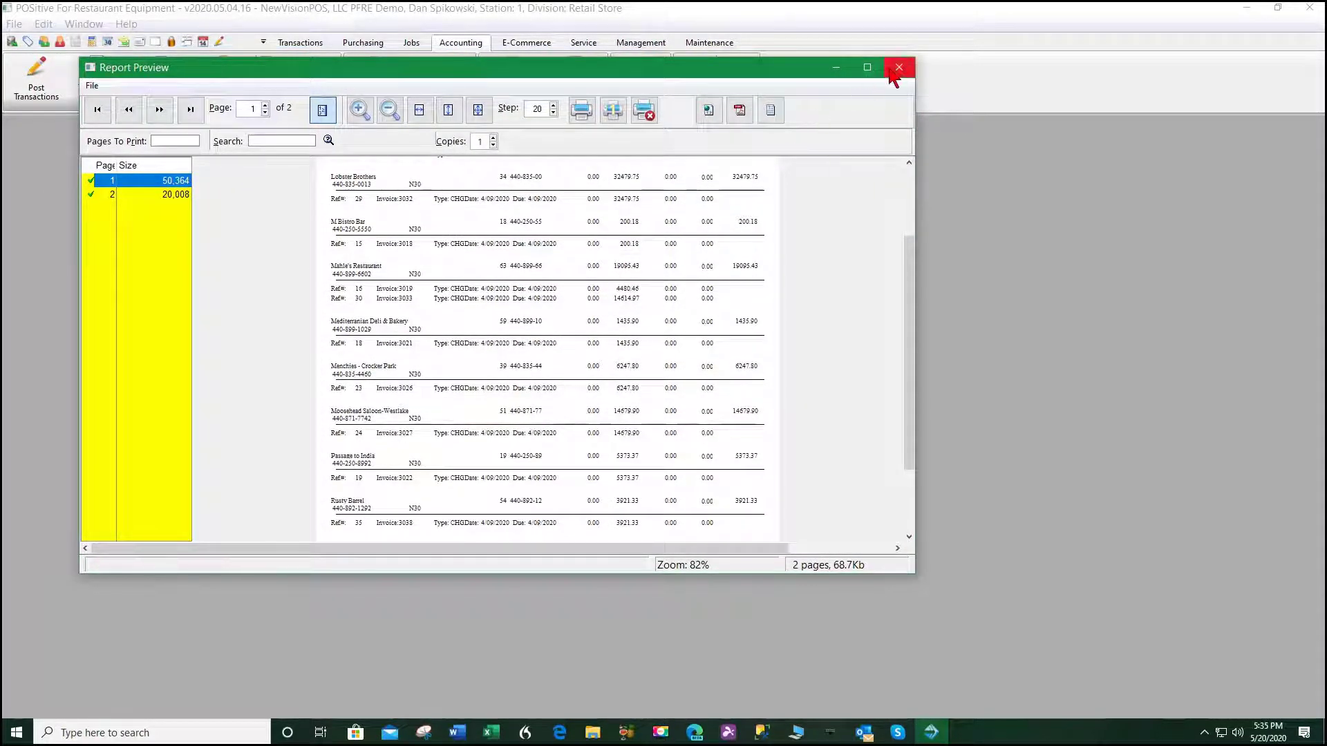
click(898, 67)
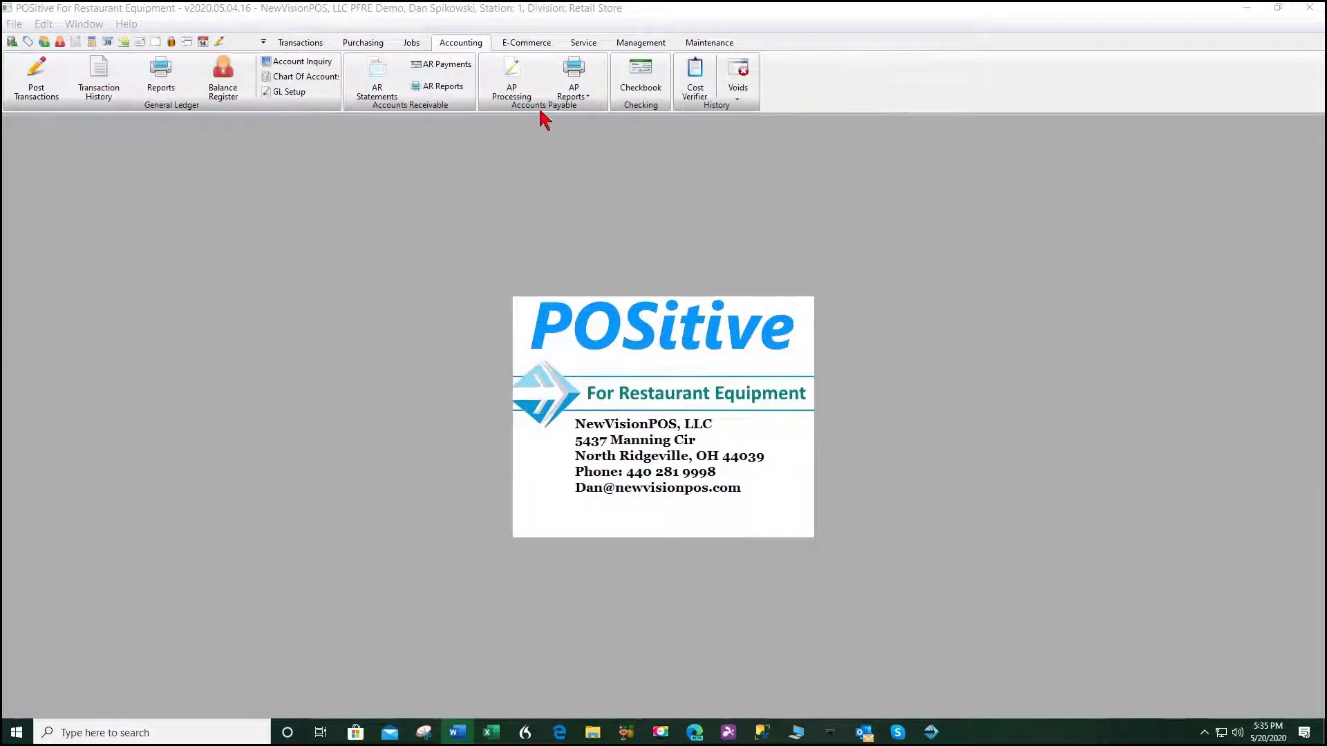
Step: Preview the AR Activity By Date report for this year, 1/01/2020 to 12/31/2020, review the listed charges, and close it
click(434, 91)
click(469, 123)
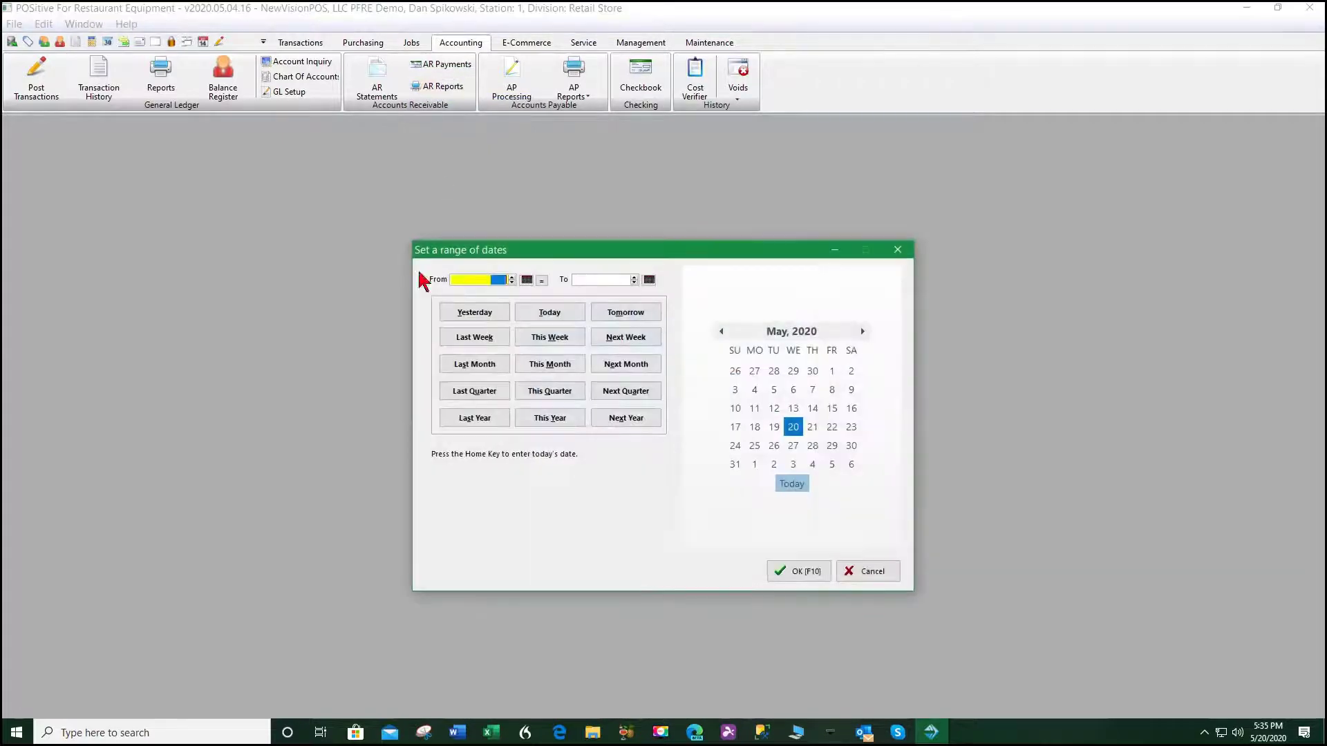
click(542, 419)
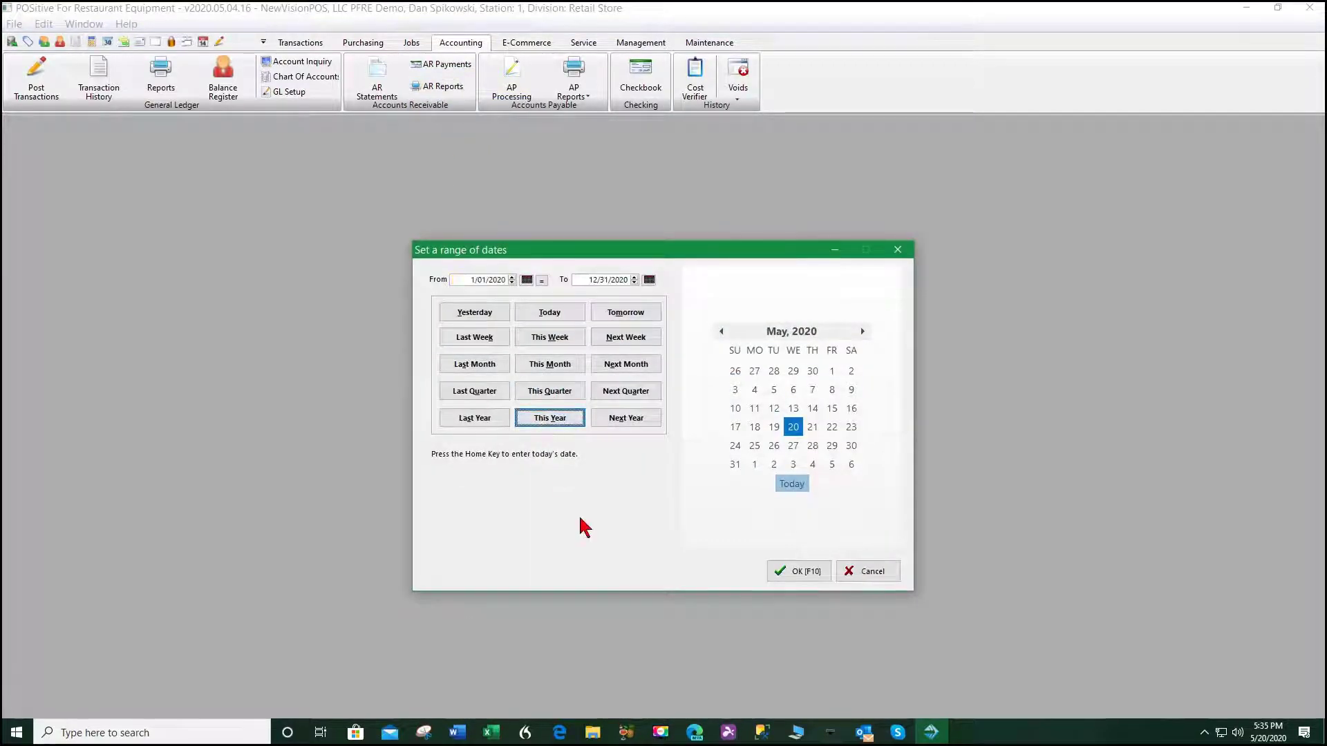
click(810, 575)
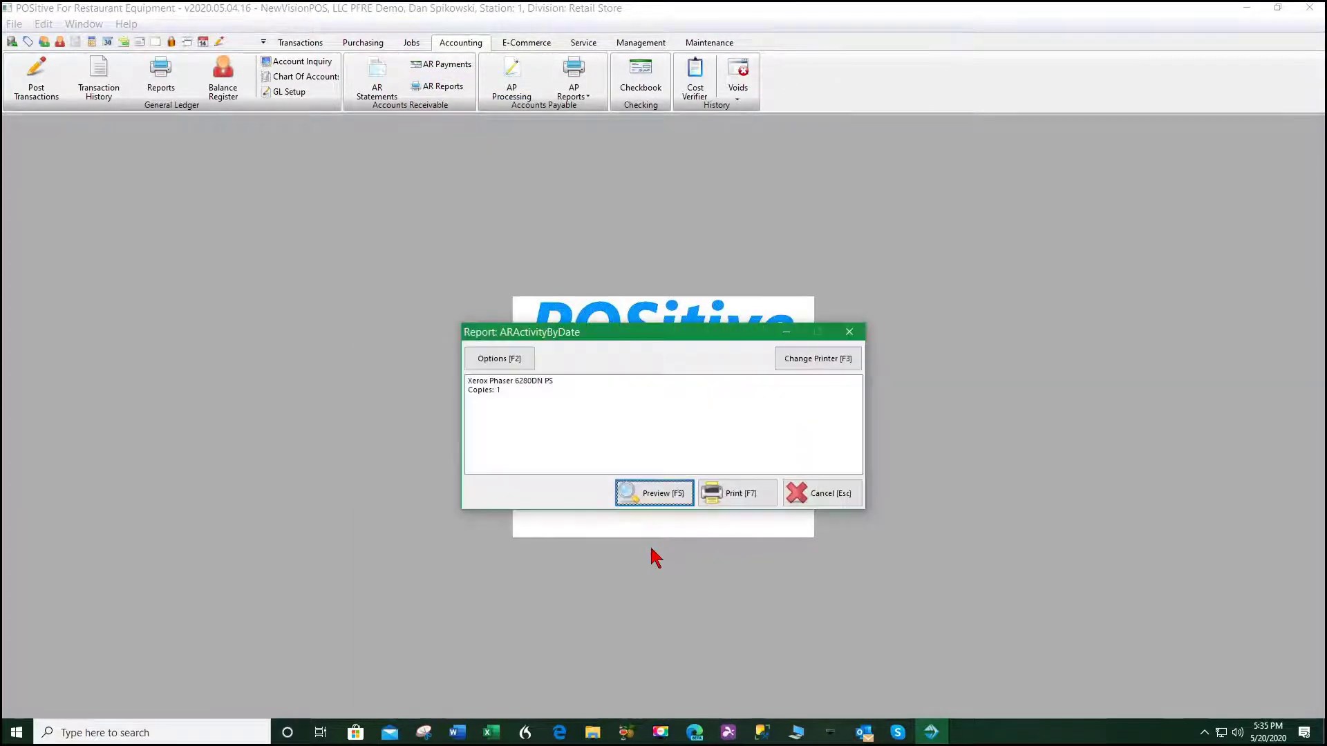
click(663, 494)
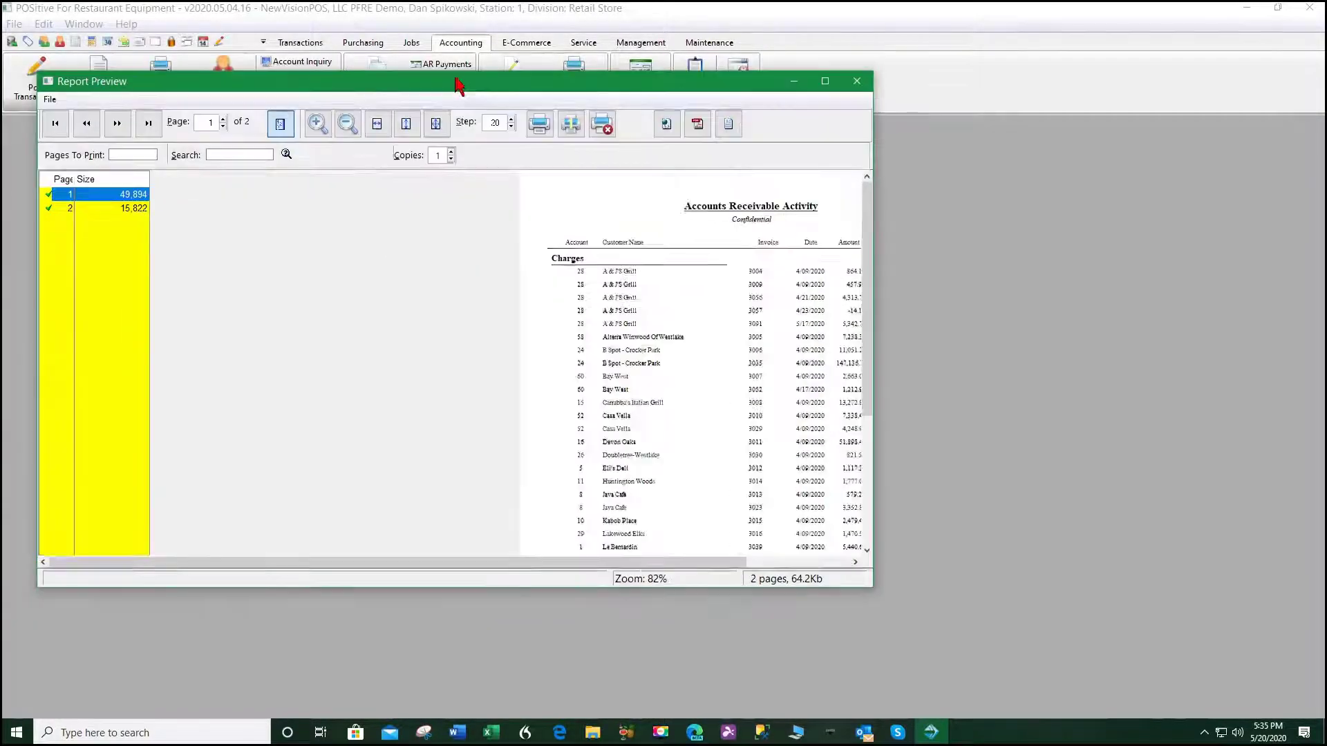
scroll(443, 318, down, 2)
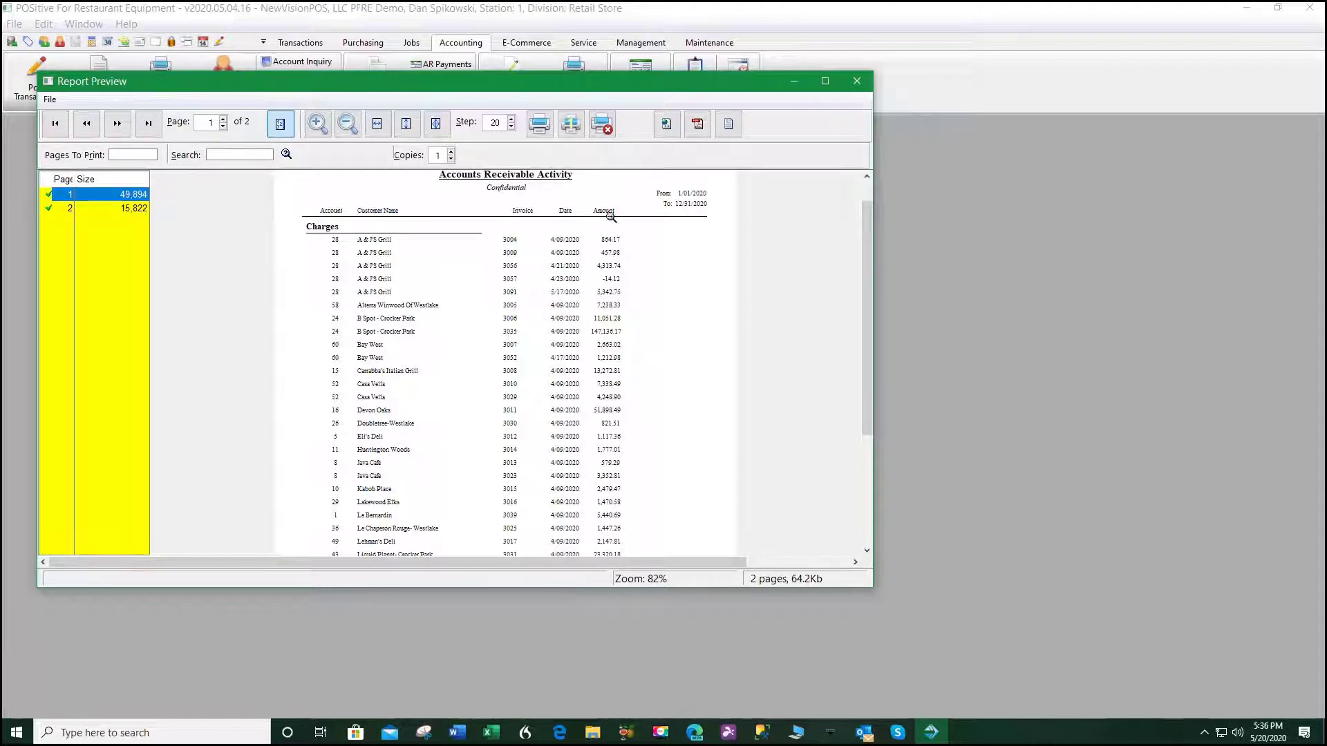
scroll(438, 408, down, 2)
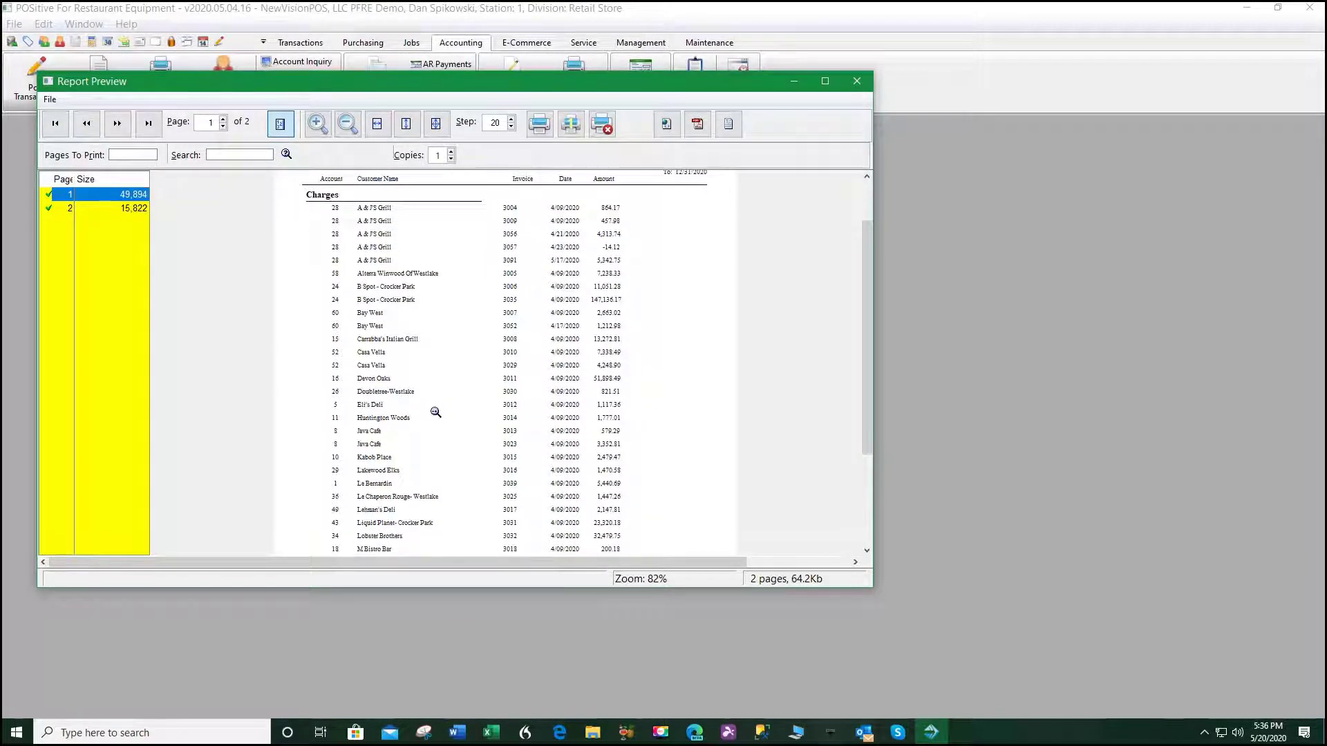
scroll(432, 418, down, 1)
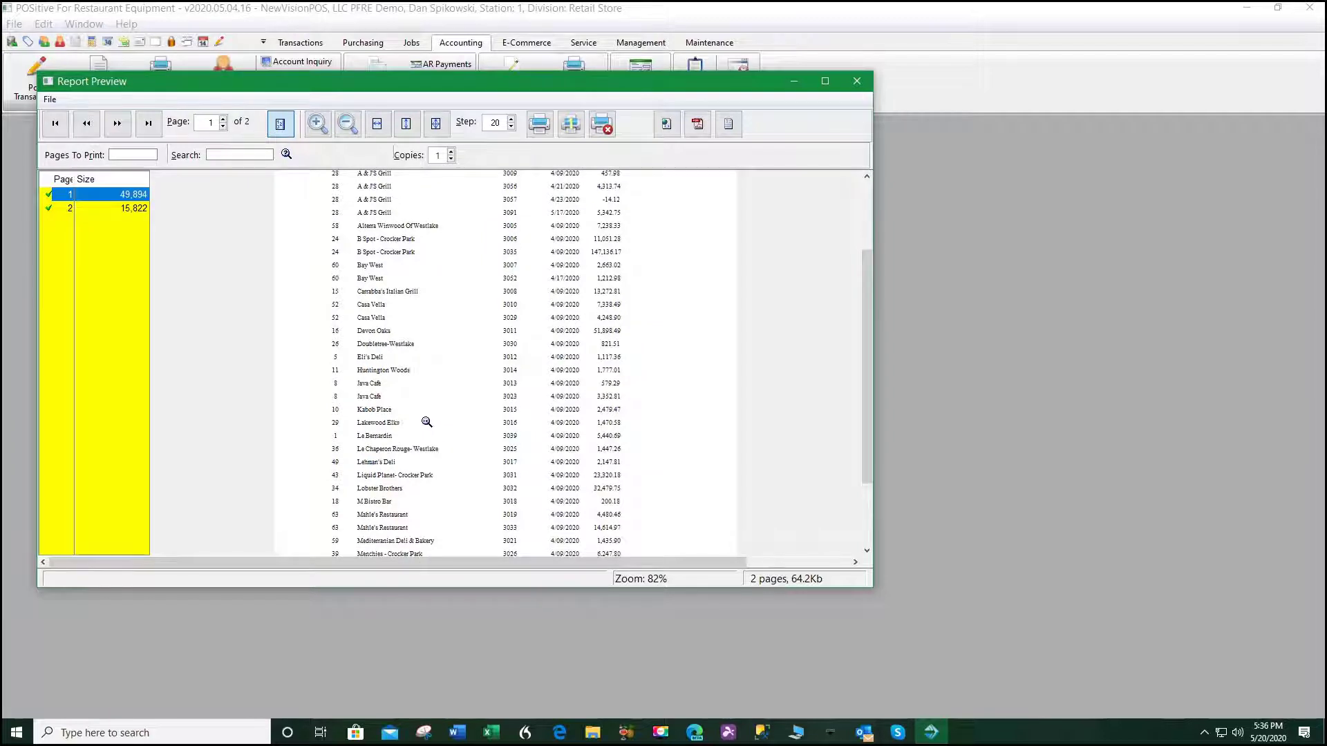
click(856, 80)
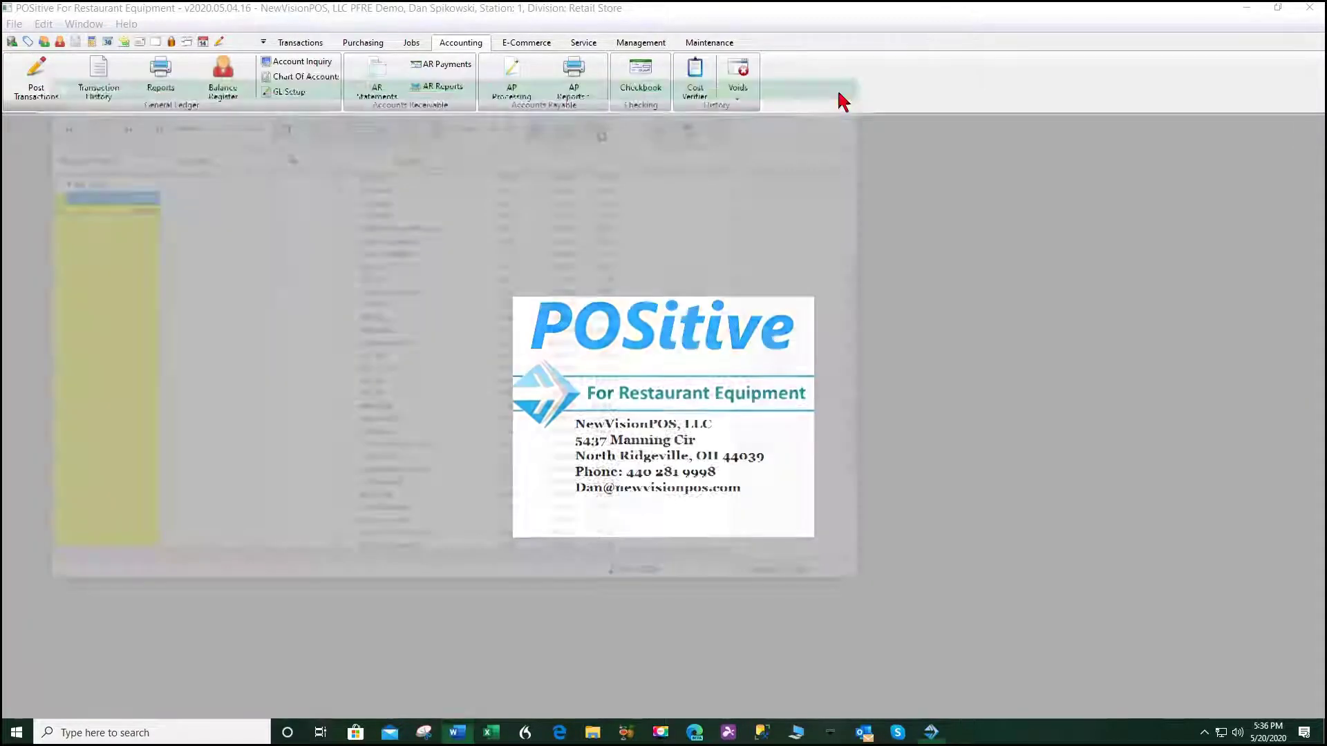
Step: Preview the Store Credits Report to see which customers hold credits, and close the preview
click(438, 87)
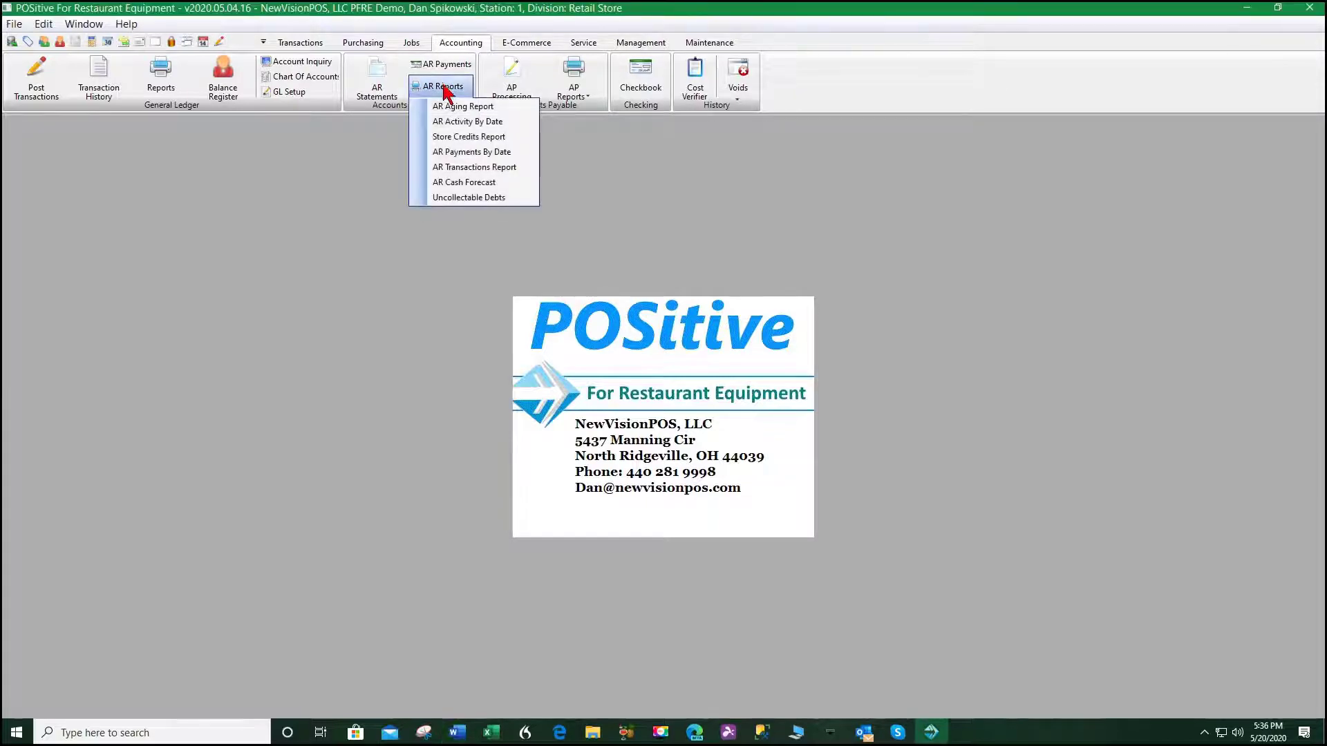
click(469, 137)
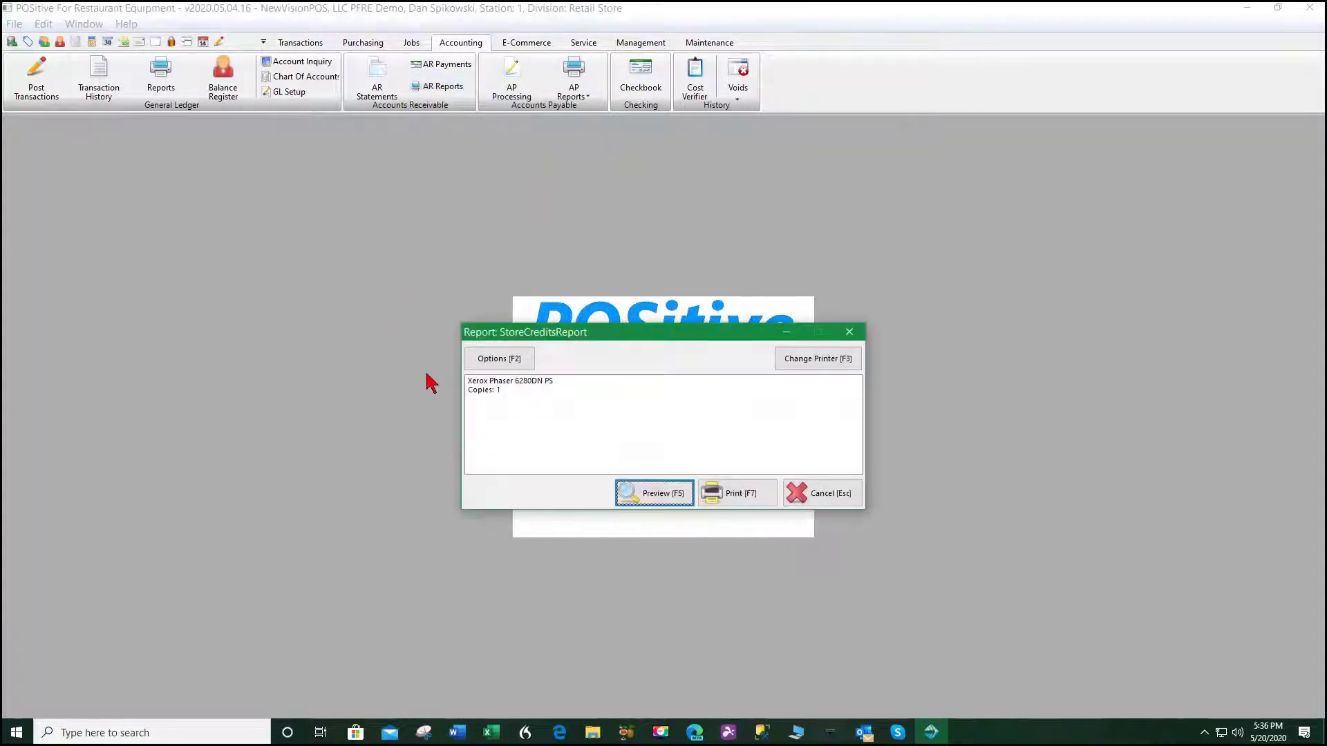
click(660, 498)
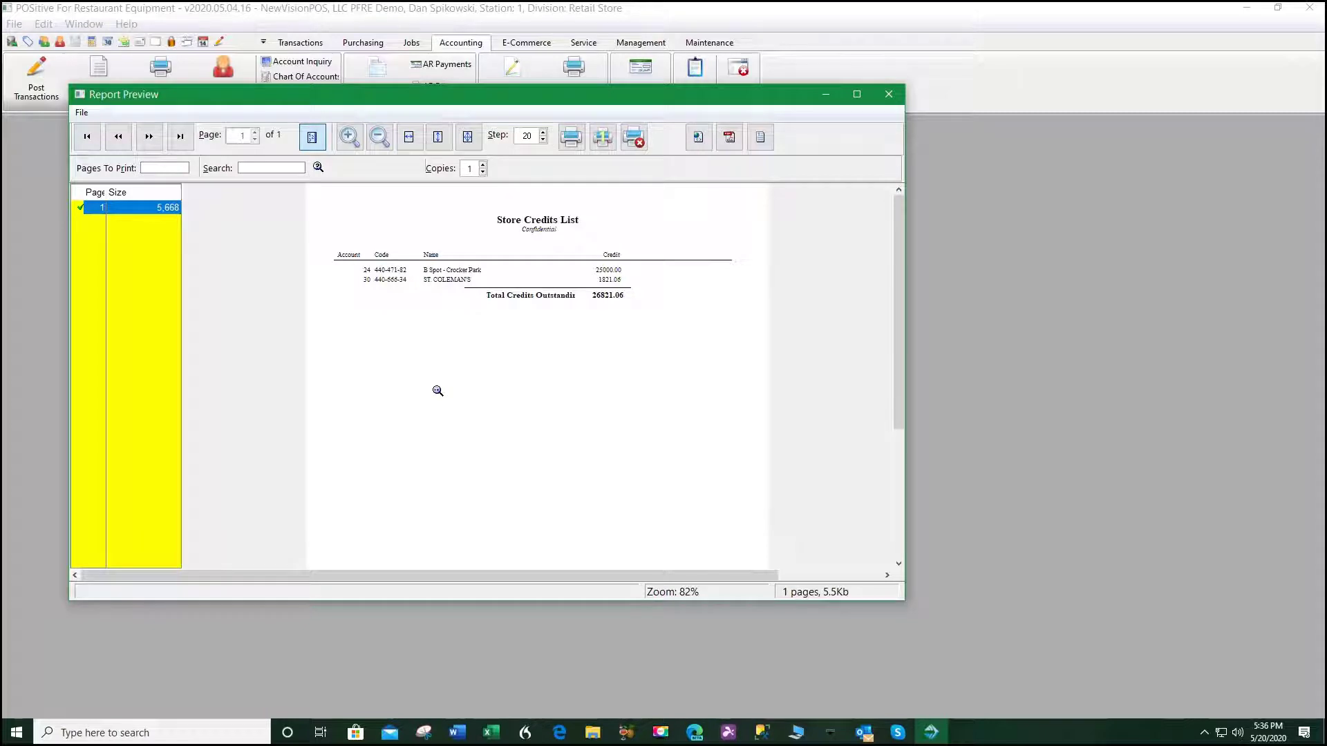
click(888, 94)
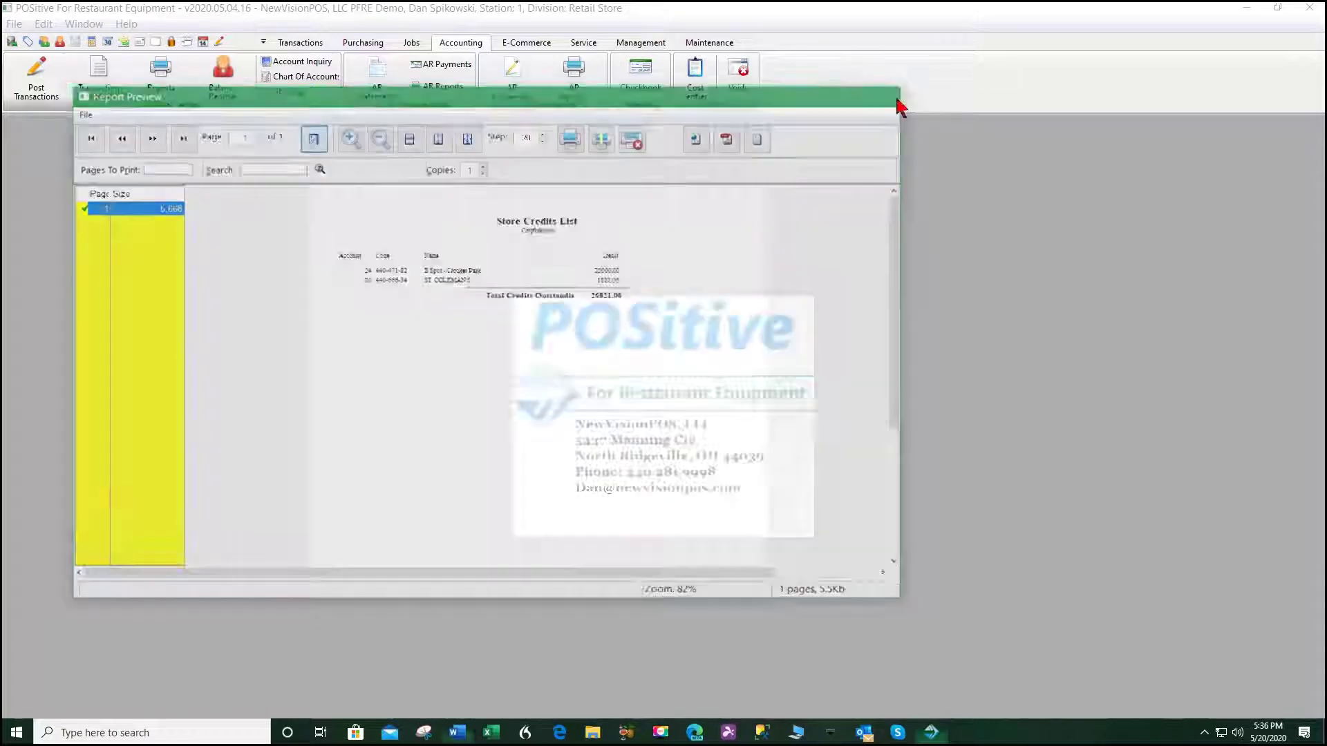
Step: Preview the AR Payments By Date report for this year, 1/01/2020 to 12/31/2020, and close it after reviewing the payments
click(441, 87)
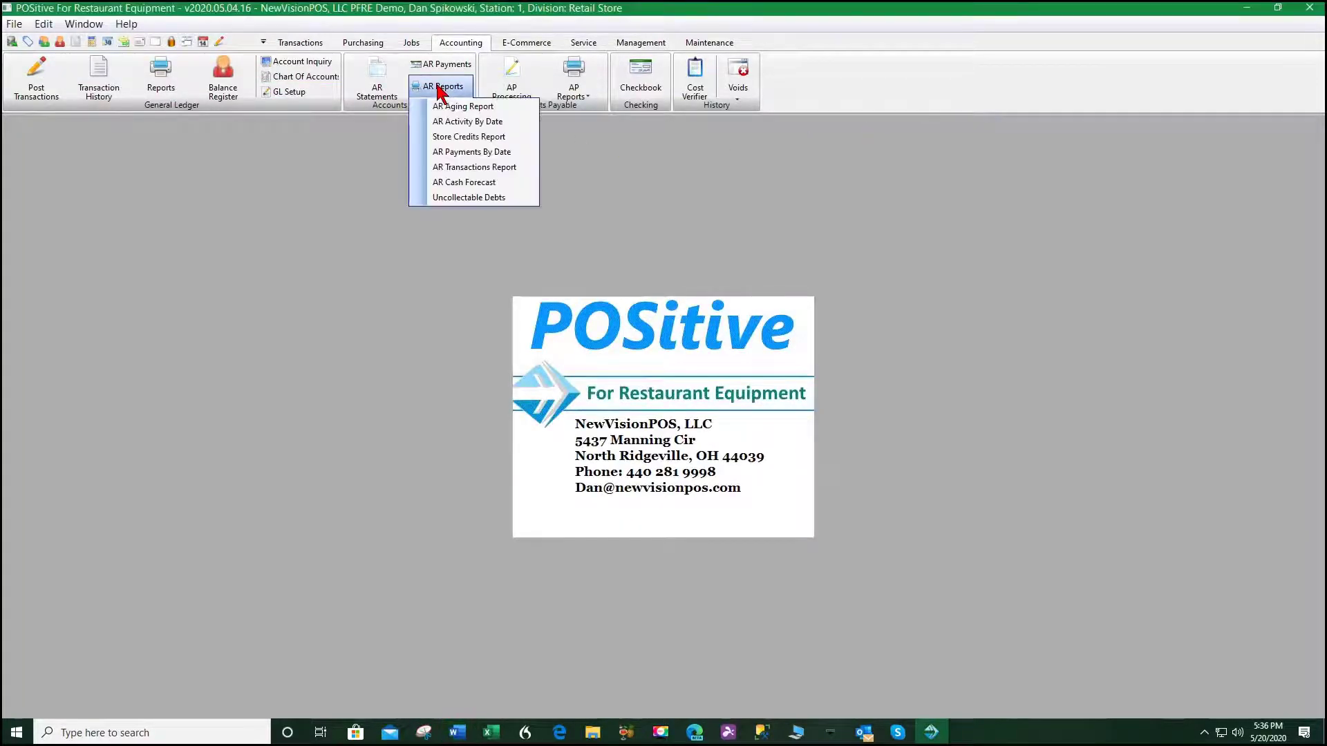
click(467, 153)
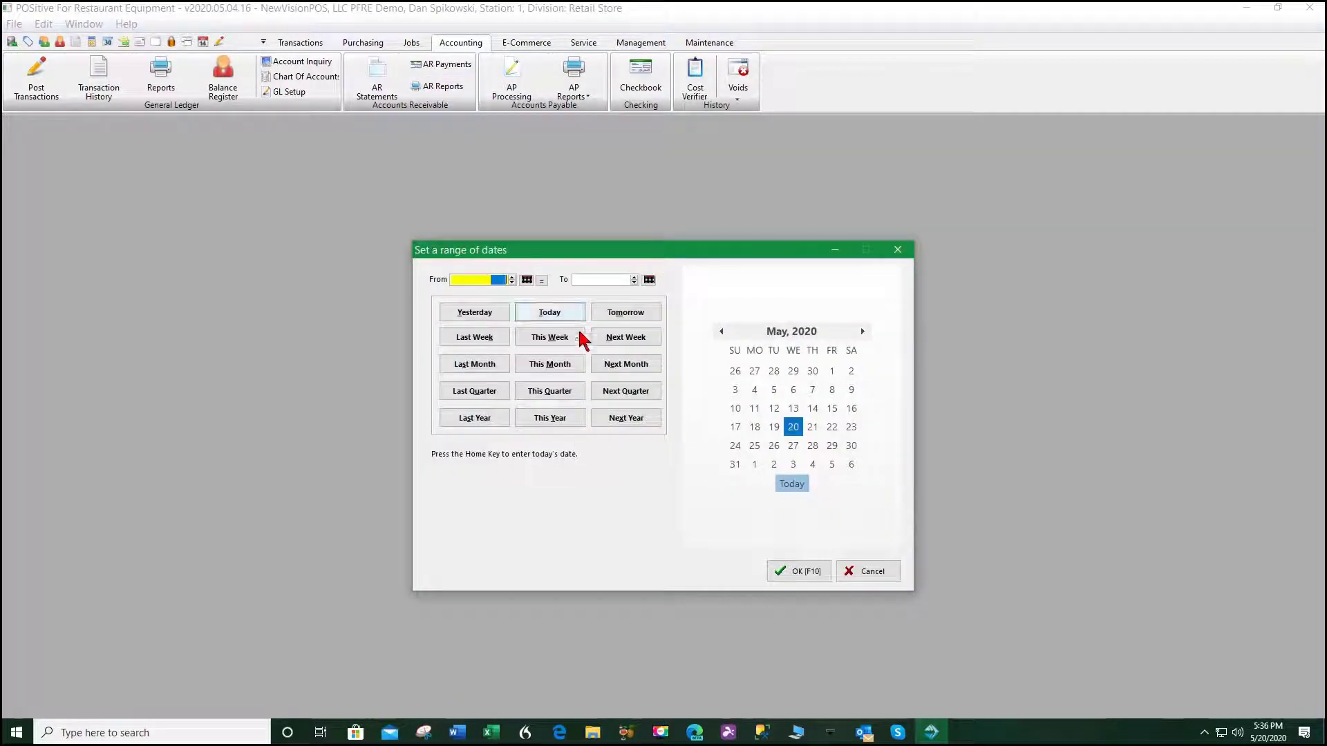
click(556, 420)
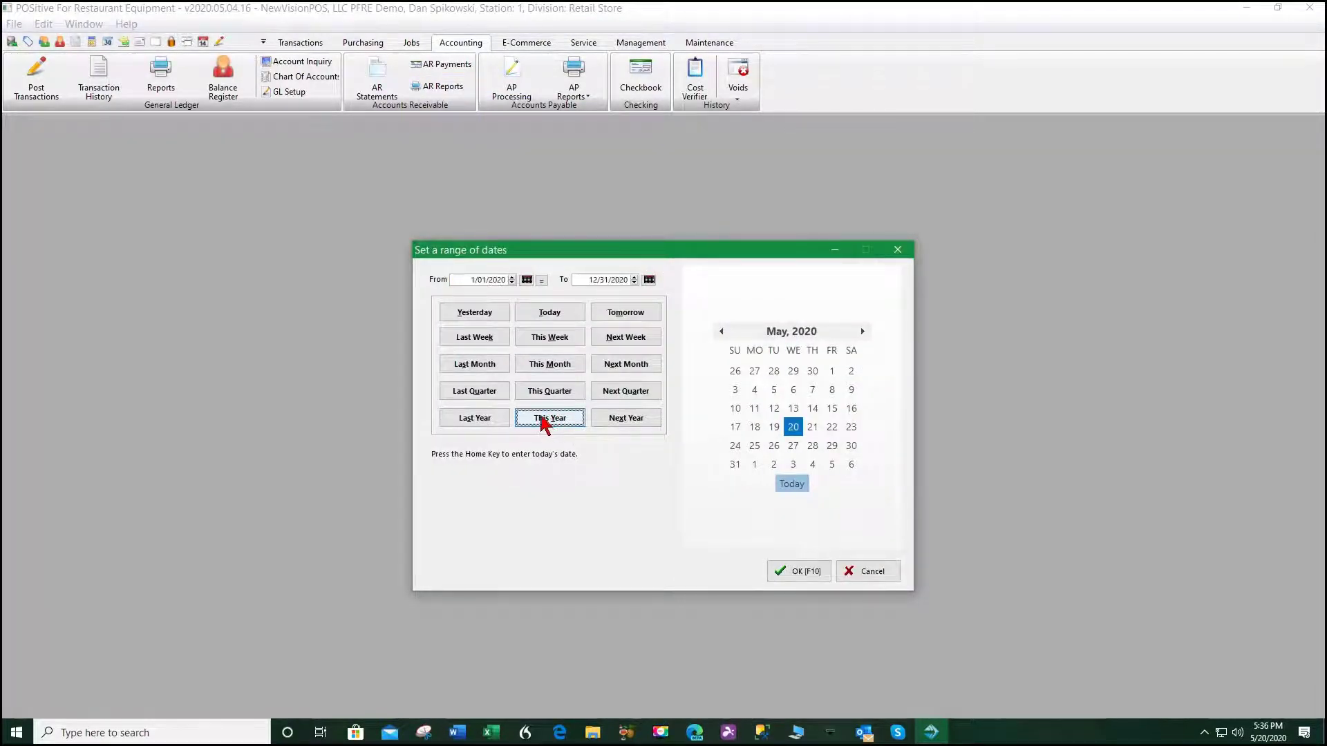
click(802, 576)
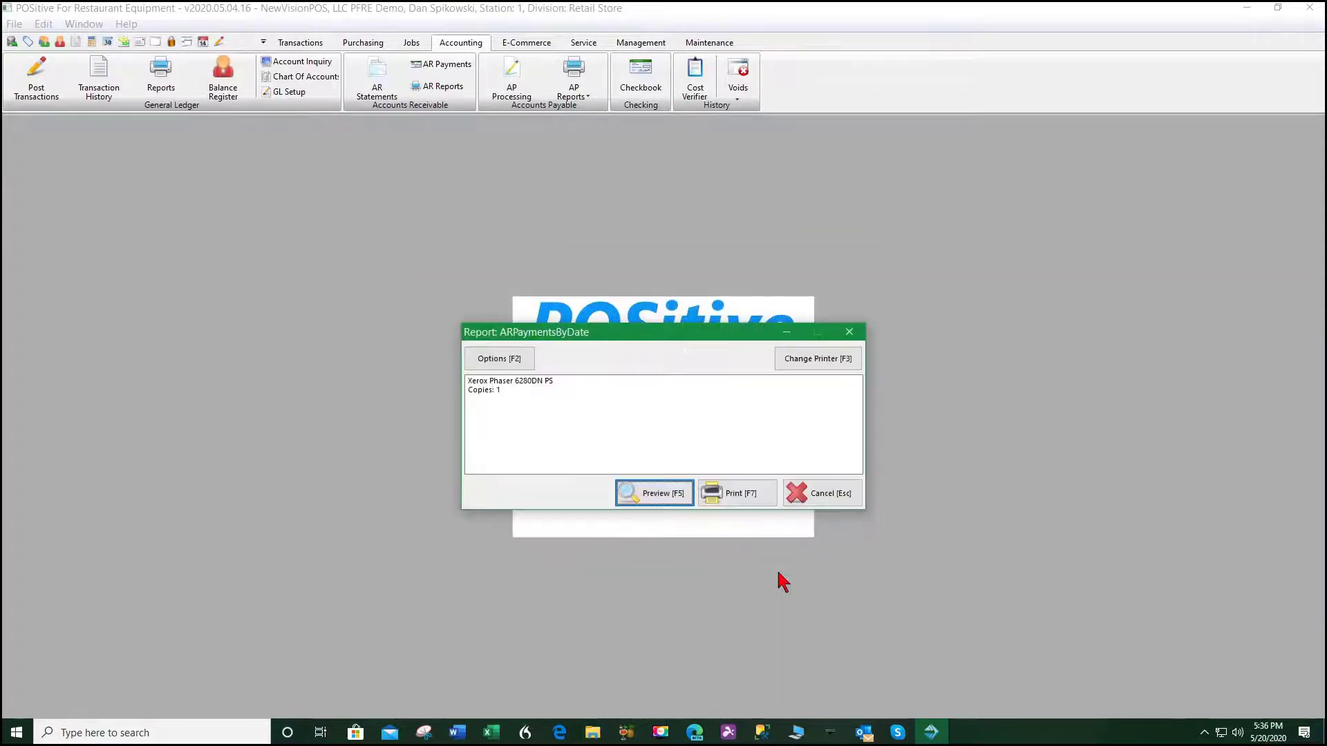
click(643, 495)
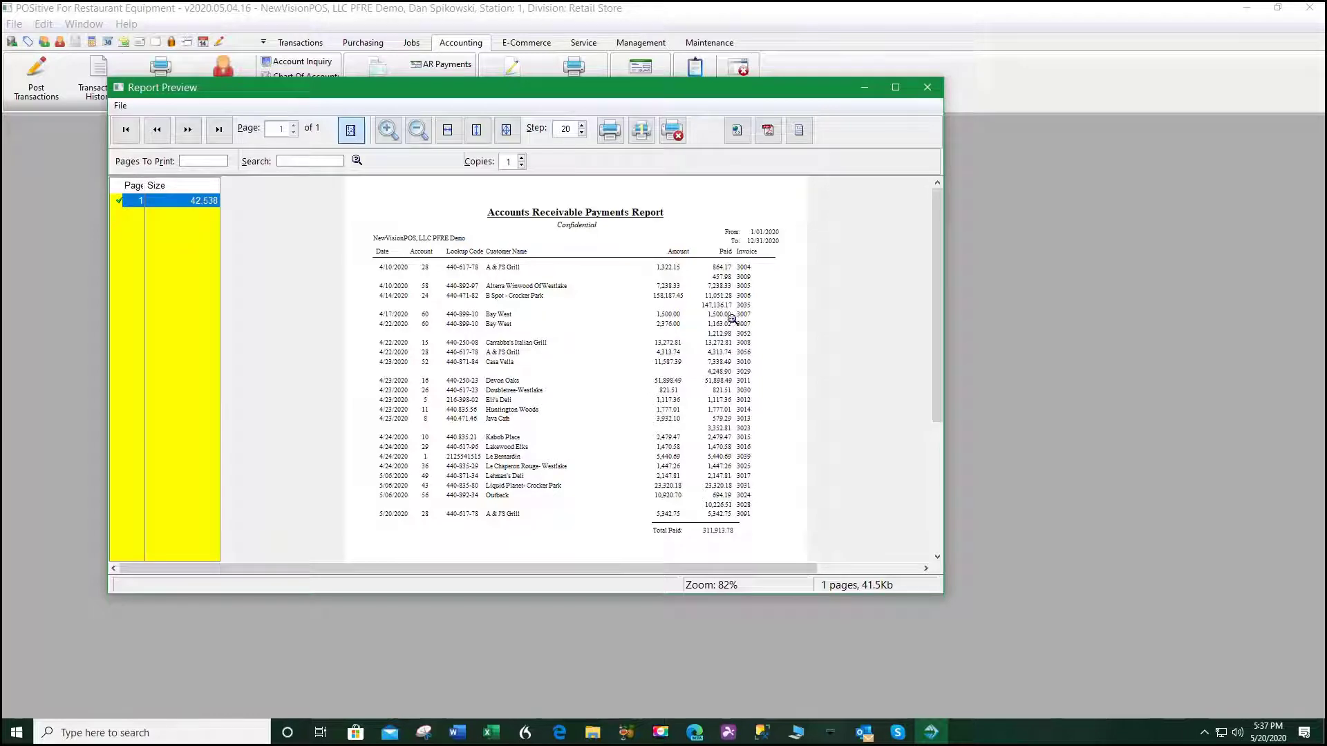
click(926, 87)
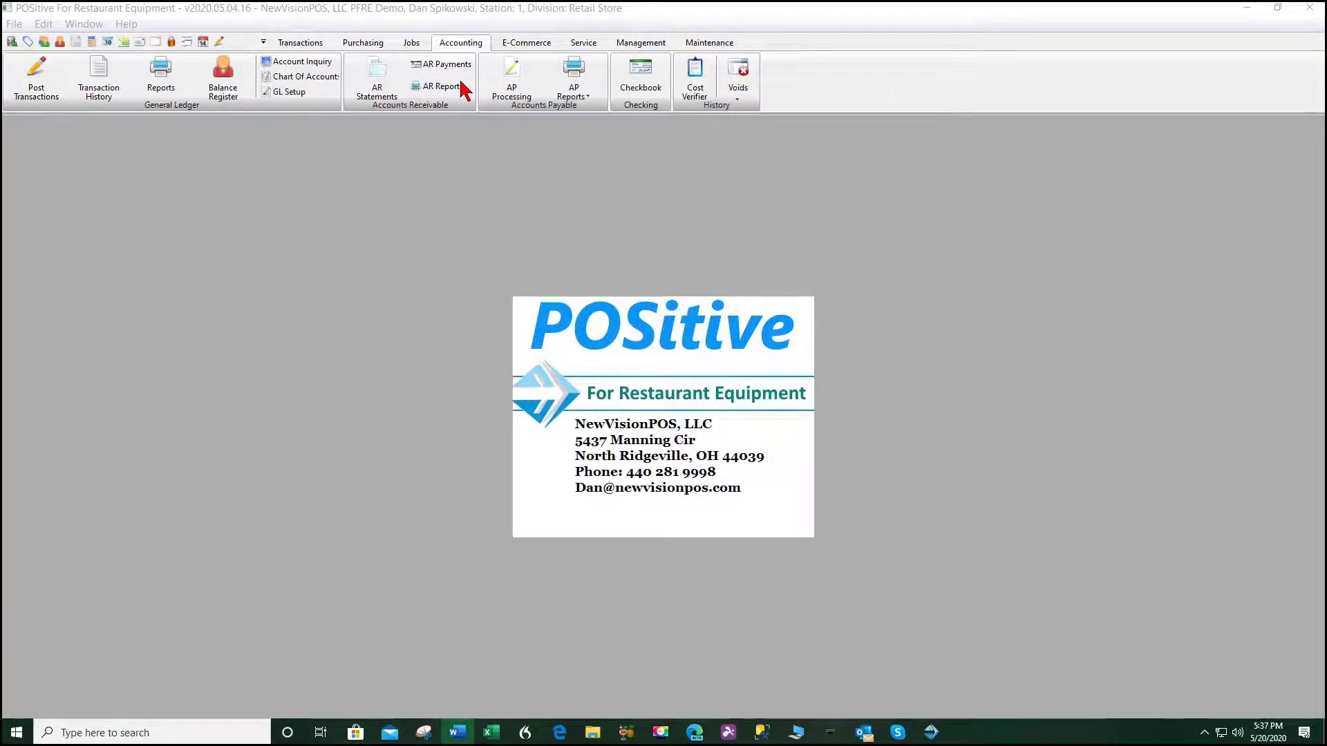
Step: Preview the AR Transactions Report for this year, 1/01/2020 to 12/31/2020, review each customer's charges and payments, and close it
click(437, 88)
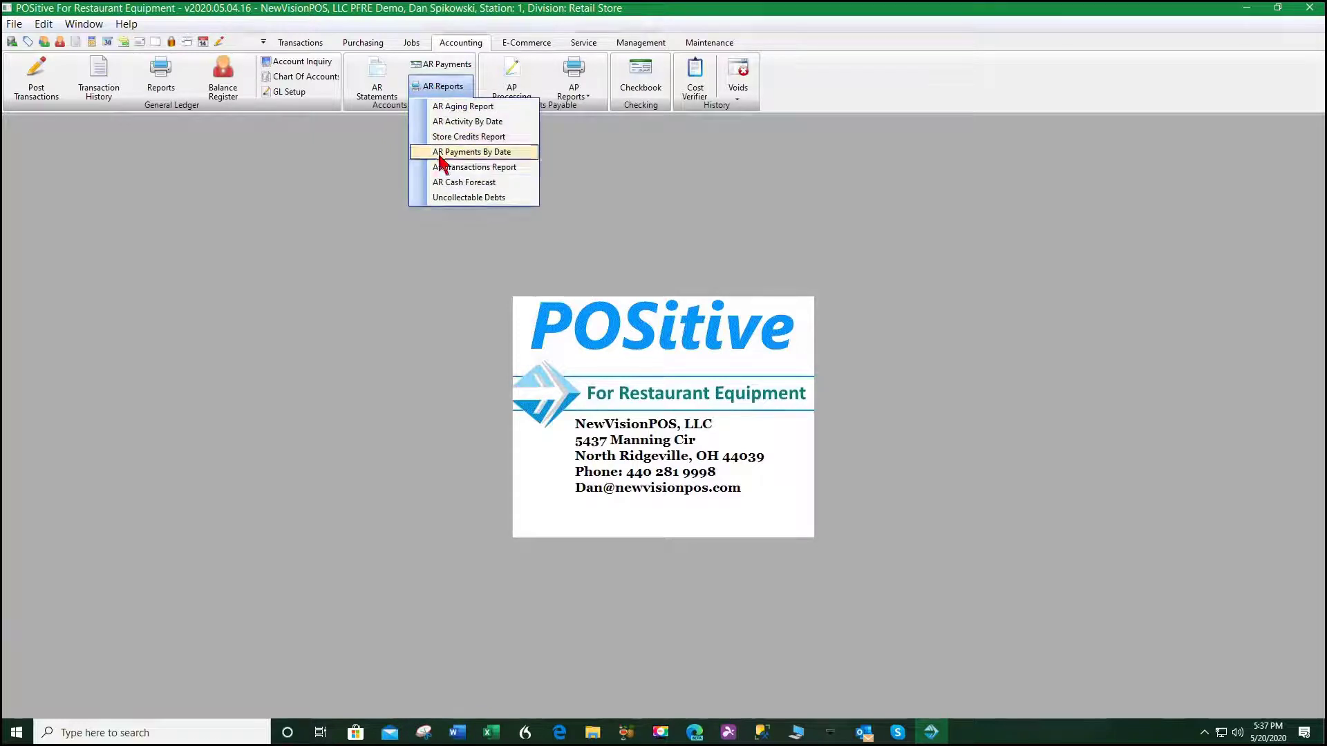
click(449, 169)
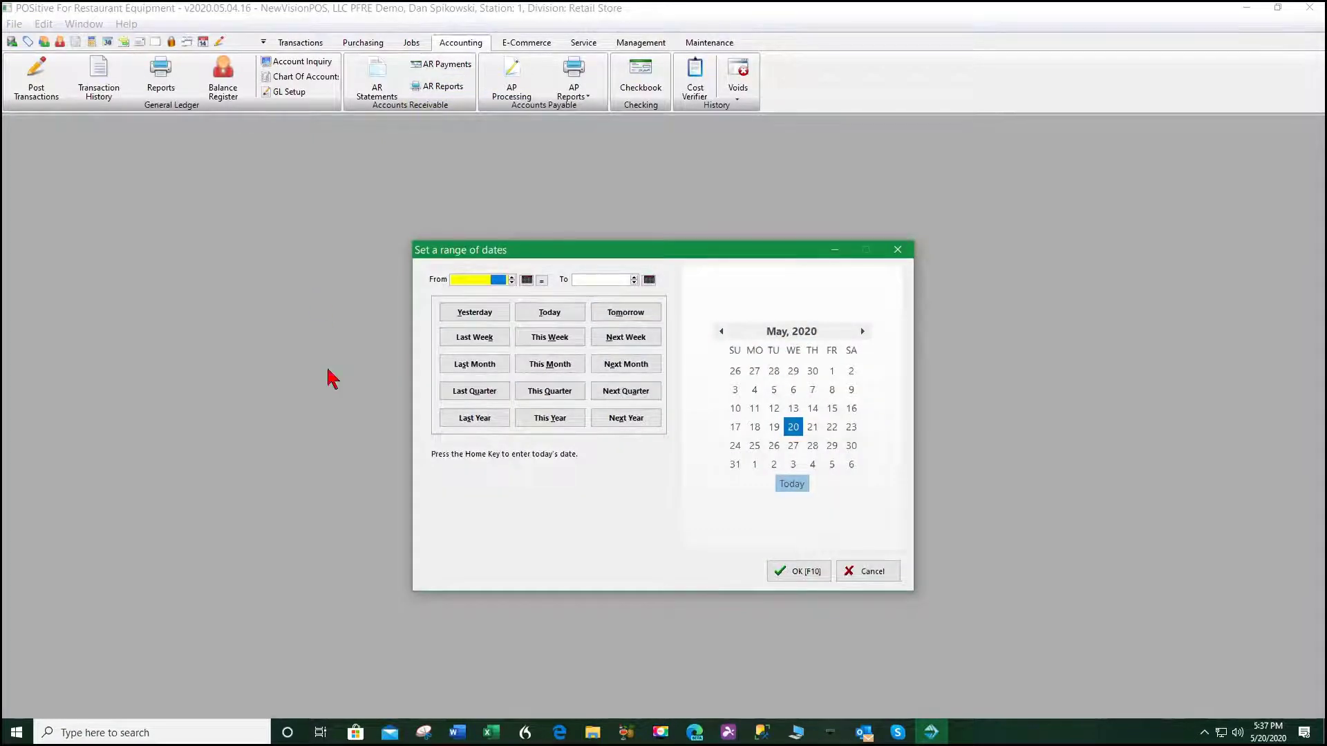
click(549, 418)
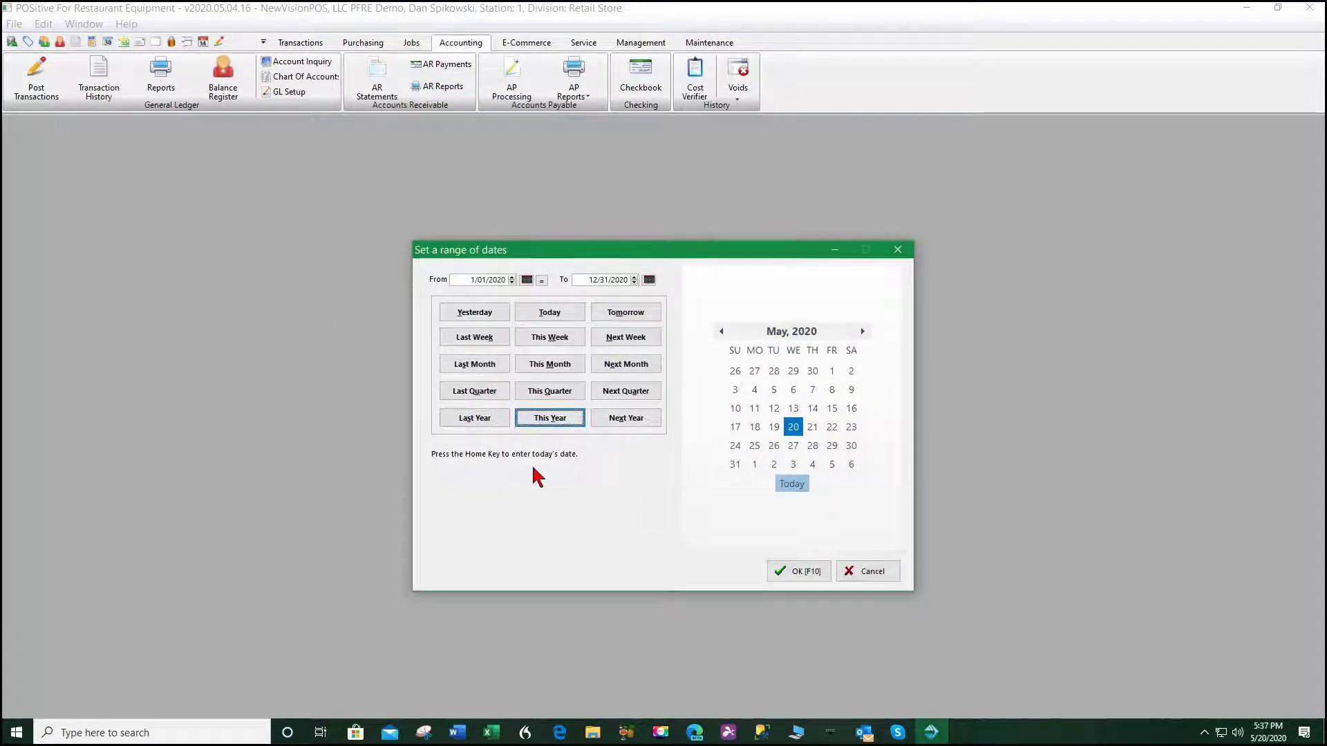
click(800, 572)
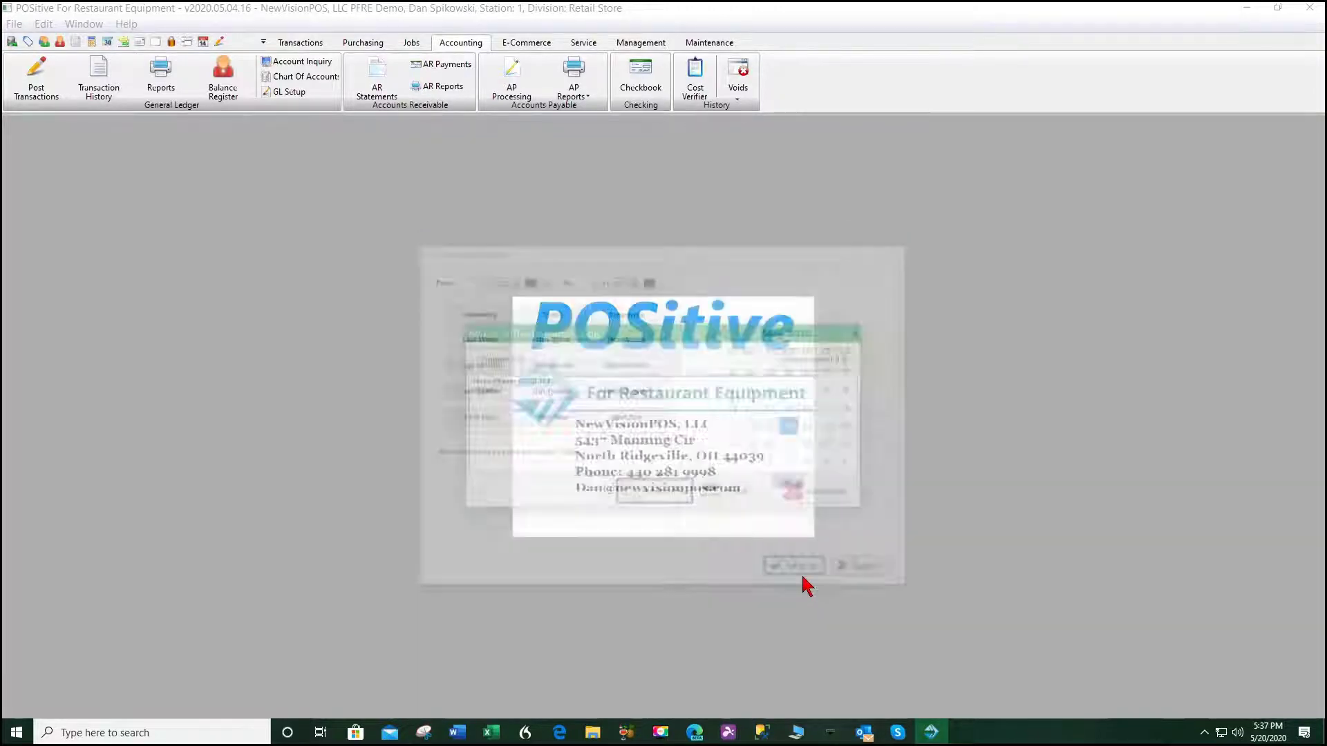
click(653, 494)
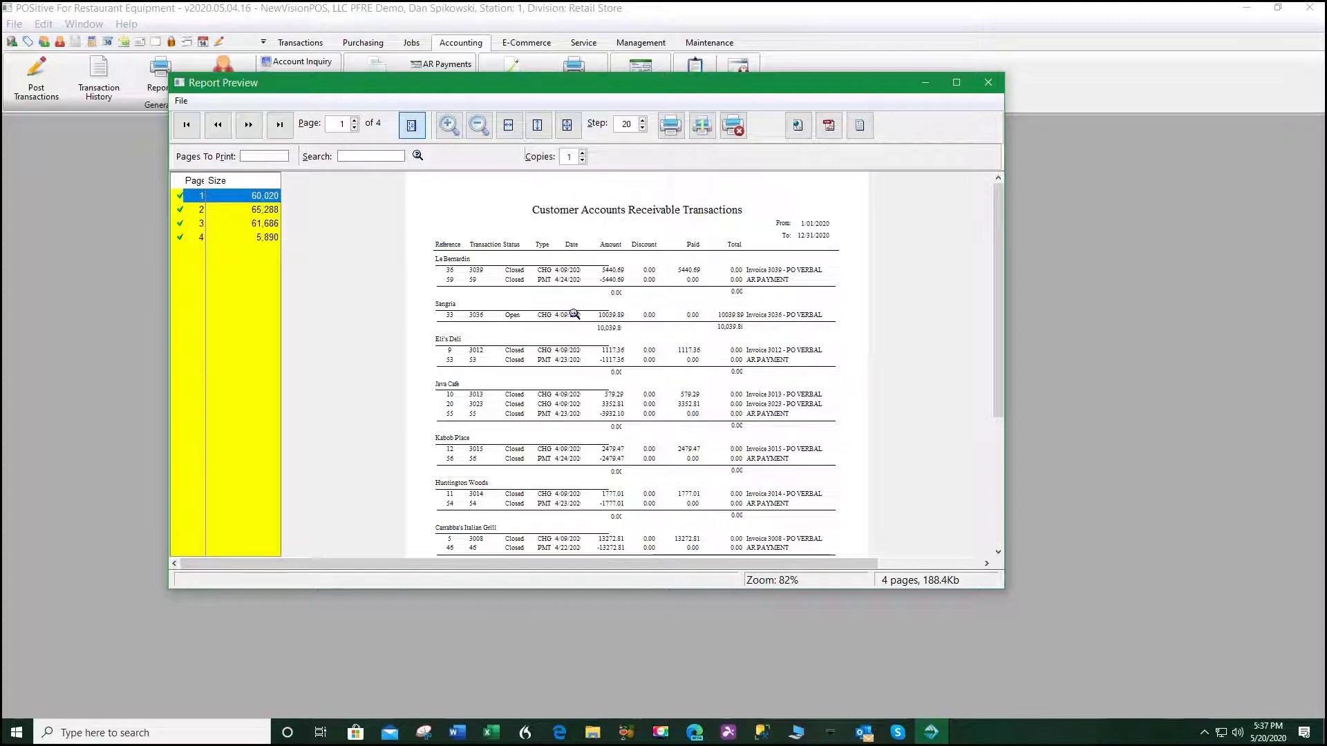
scroll(572, 328, down, 1)
scroll(587, 370, down, 4)
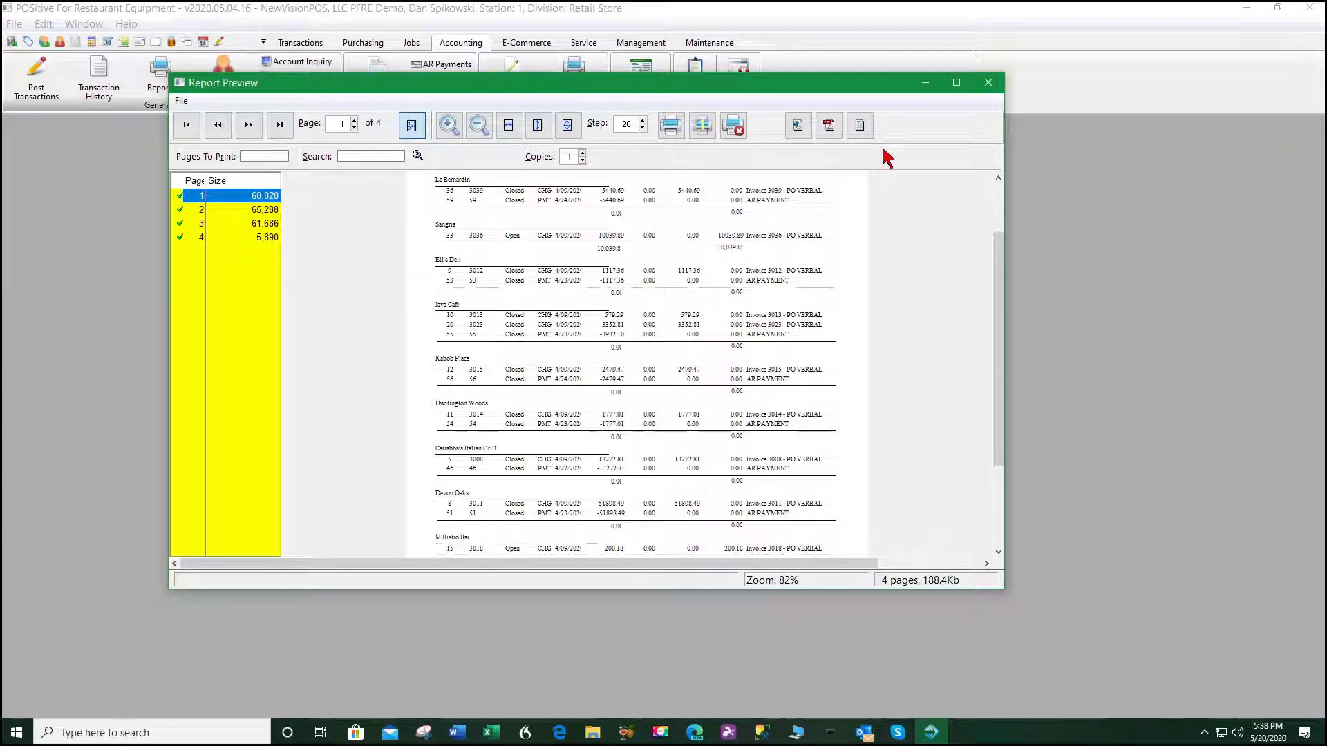
click(998, 83)
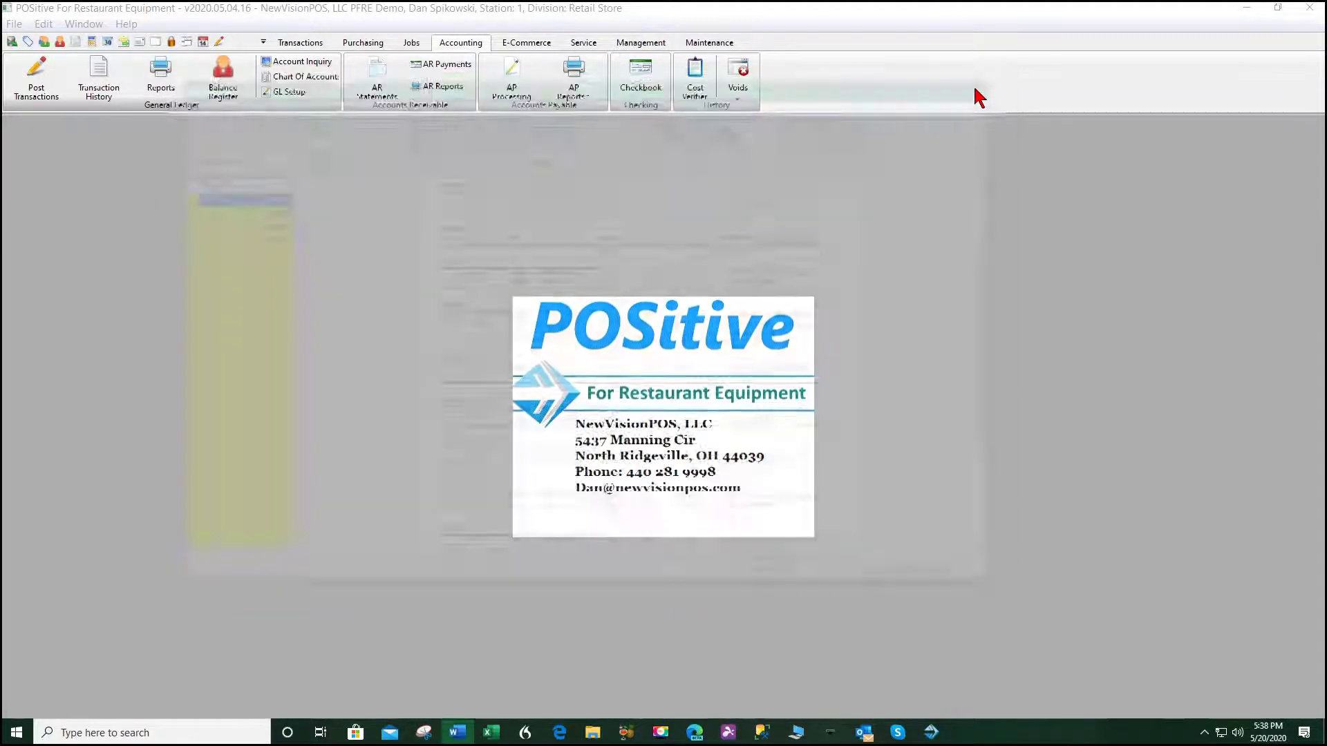
Step: Preview the Detail version of the AR Cash Forecast, review the amounts due by week, and close it
click(432, 86)
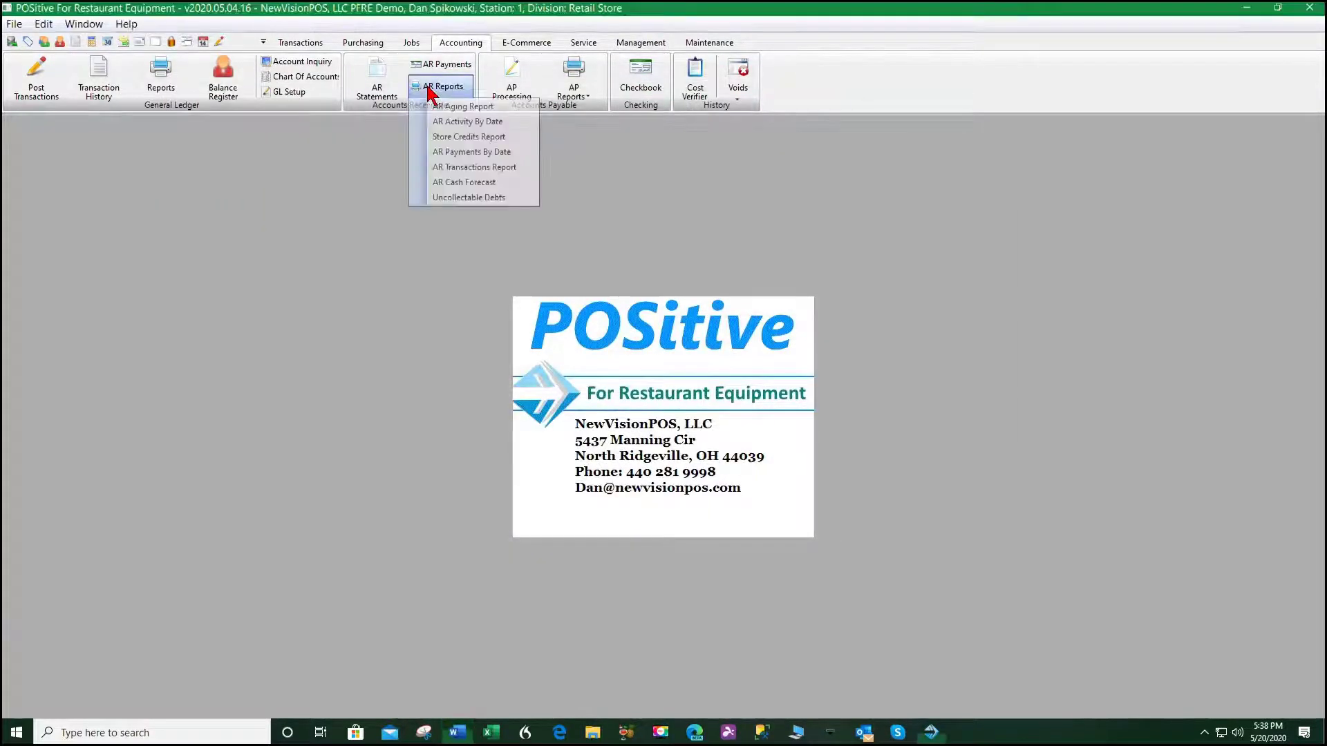
click(509, 184)
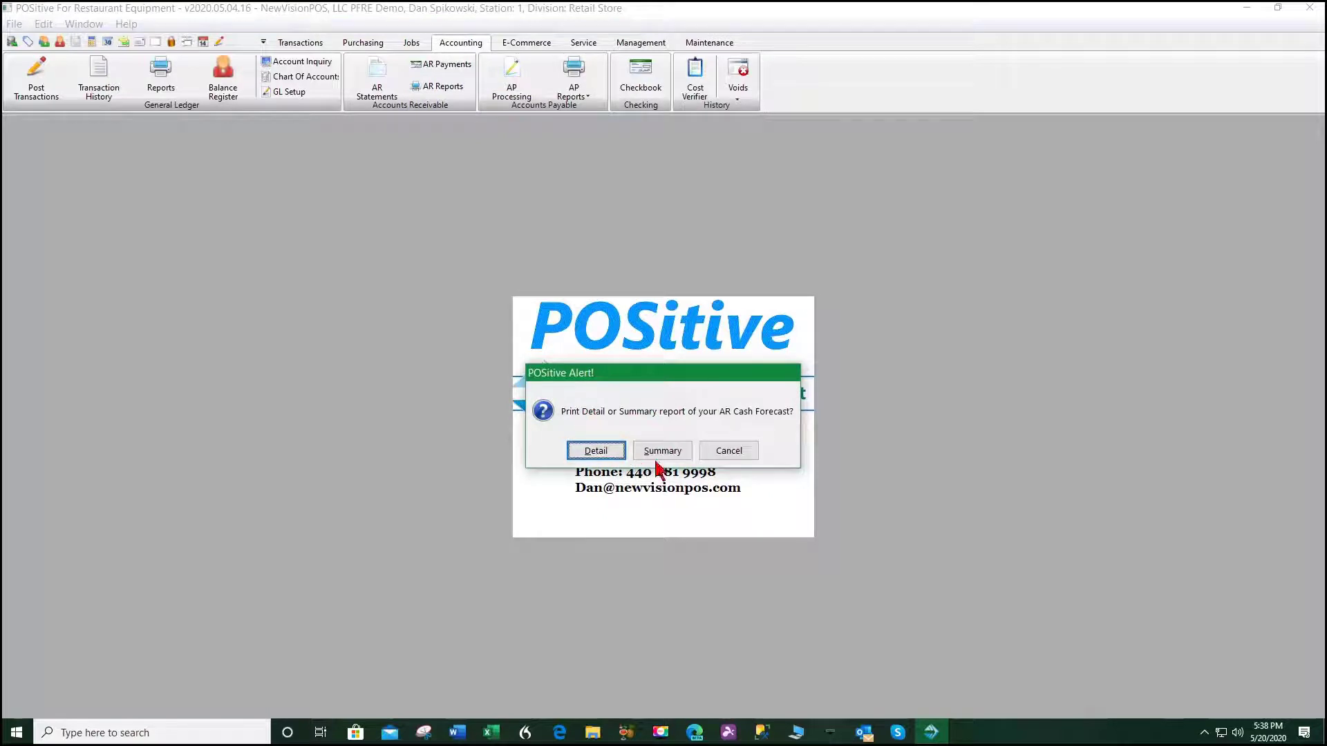
click(609, 450)
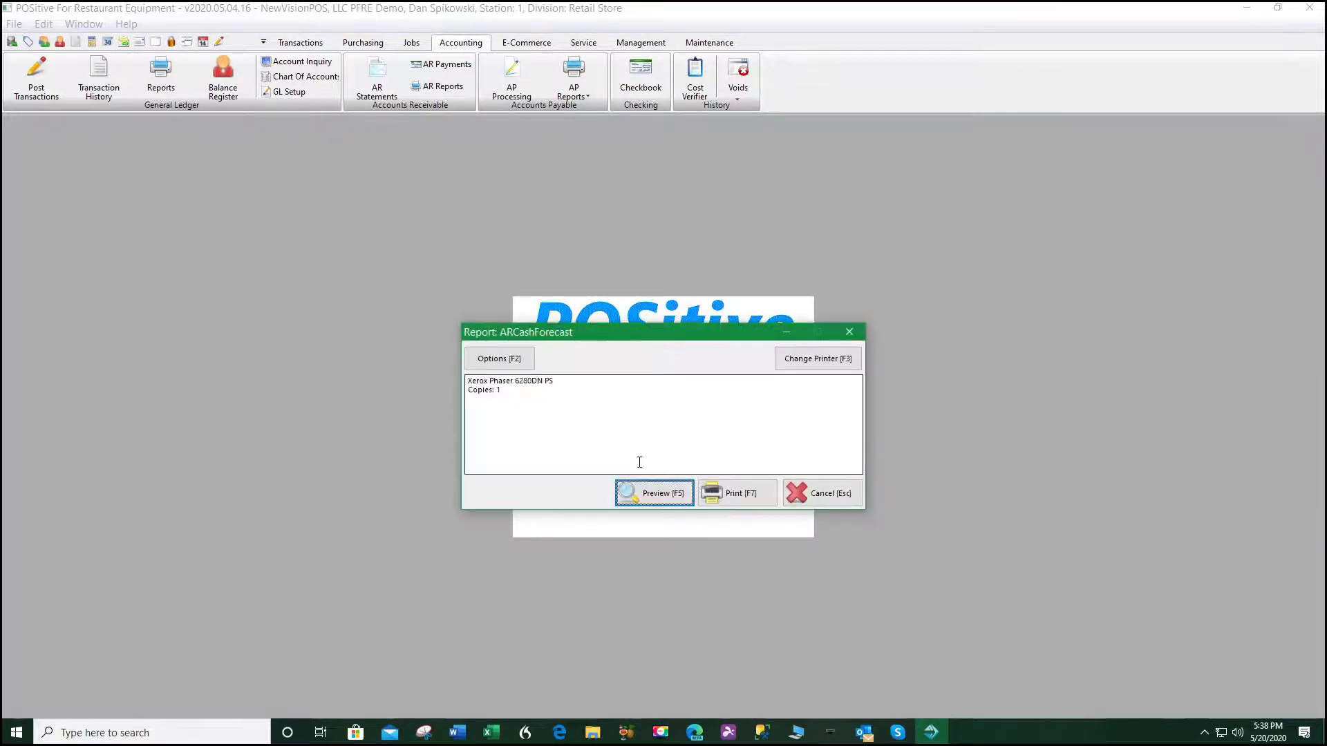
click(660, 494)
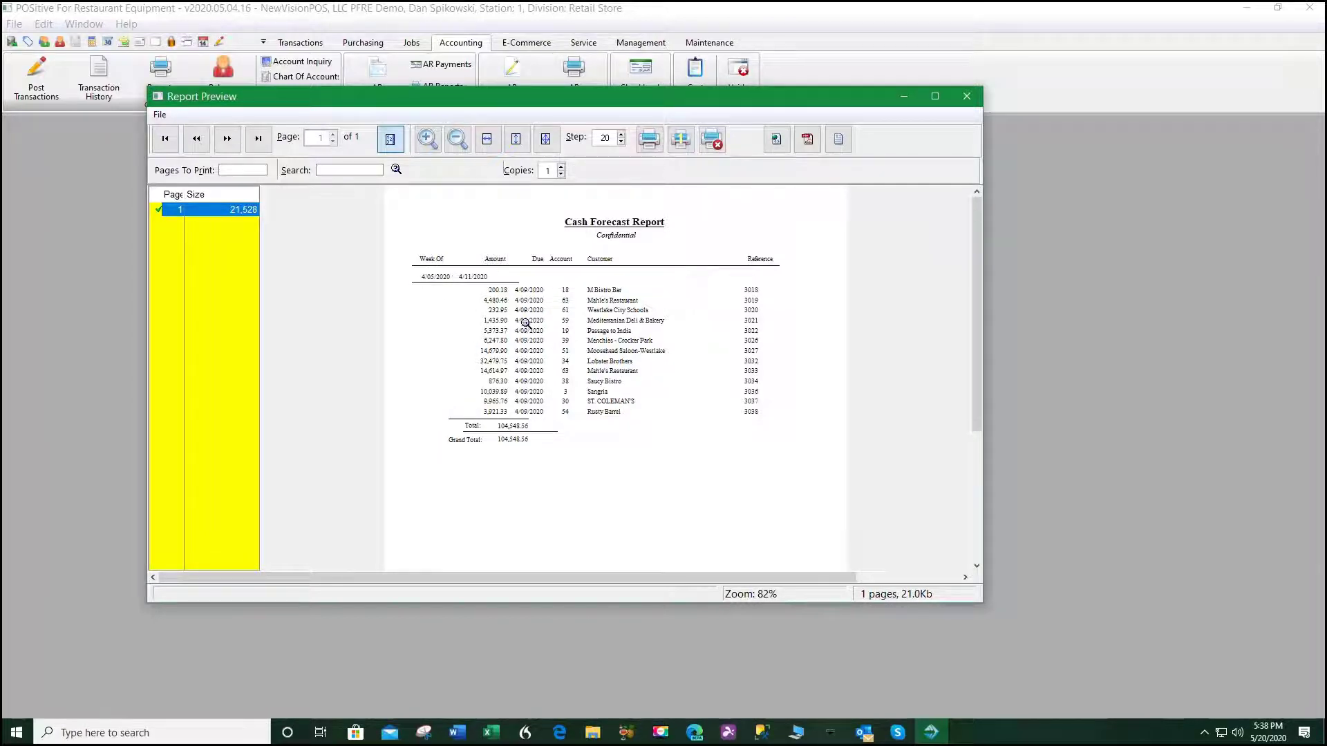
click(966, 96)
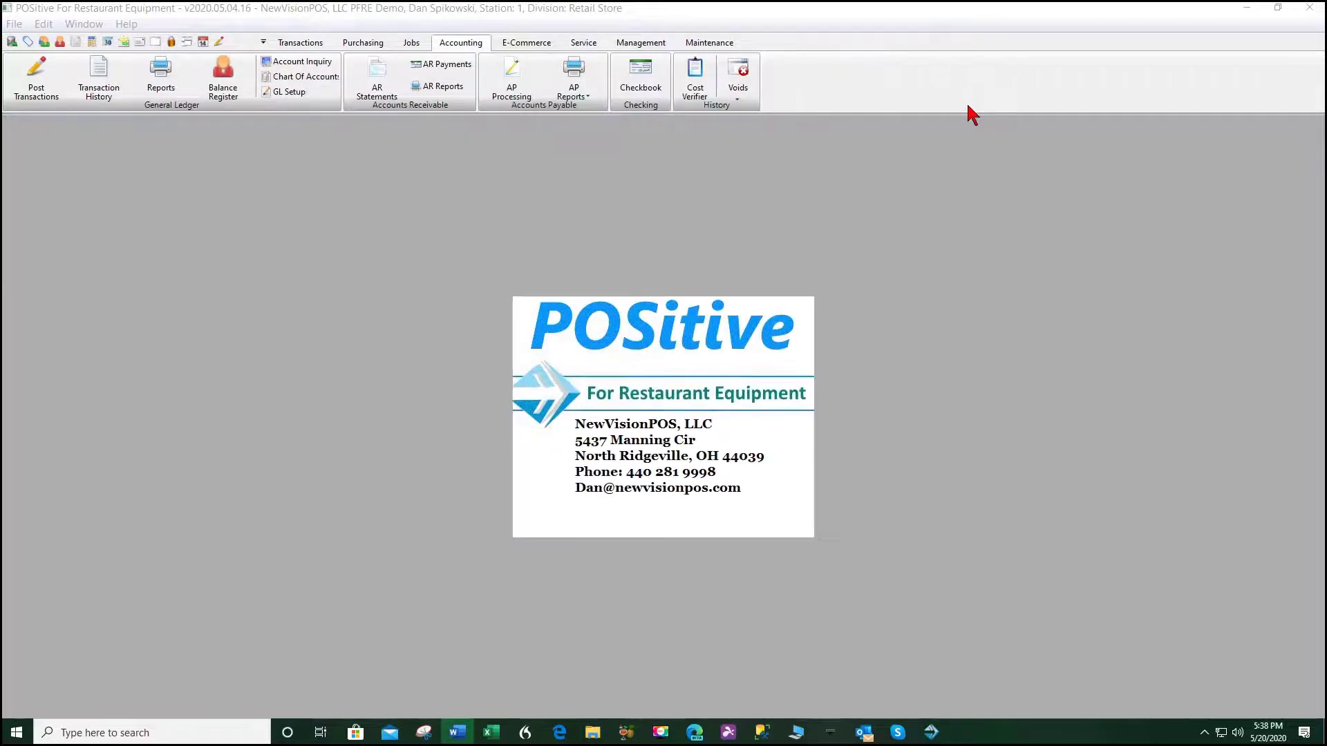
Step: Try to preview the Uncollectable Debts report for this year, 1/01/2020 to 12/31/2020, and dismiss the resulting alert
click(418, 90)
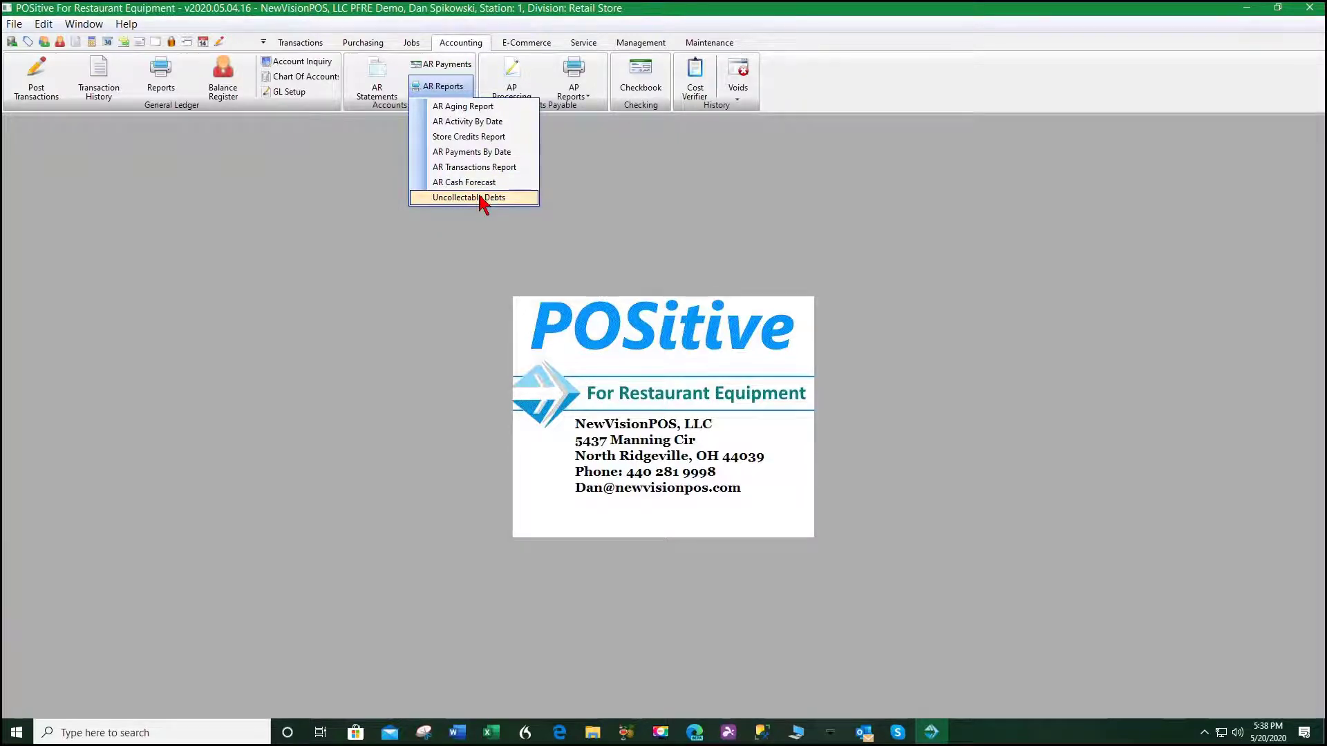
click(479, 197)
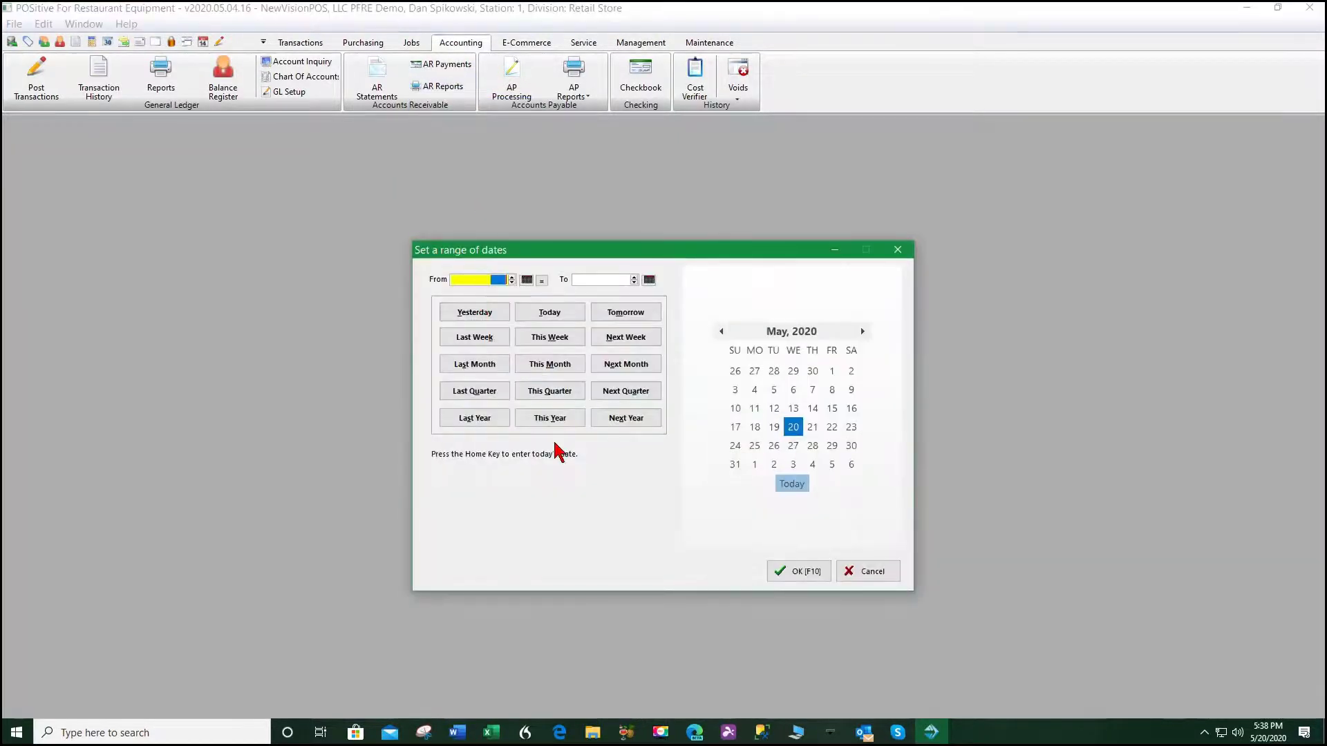
click(547, 424)
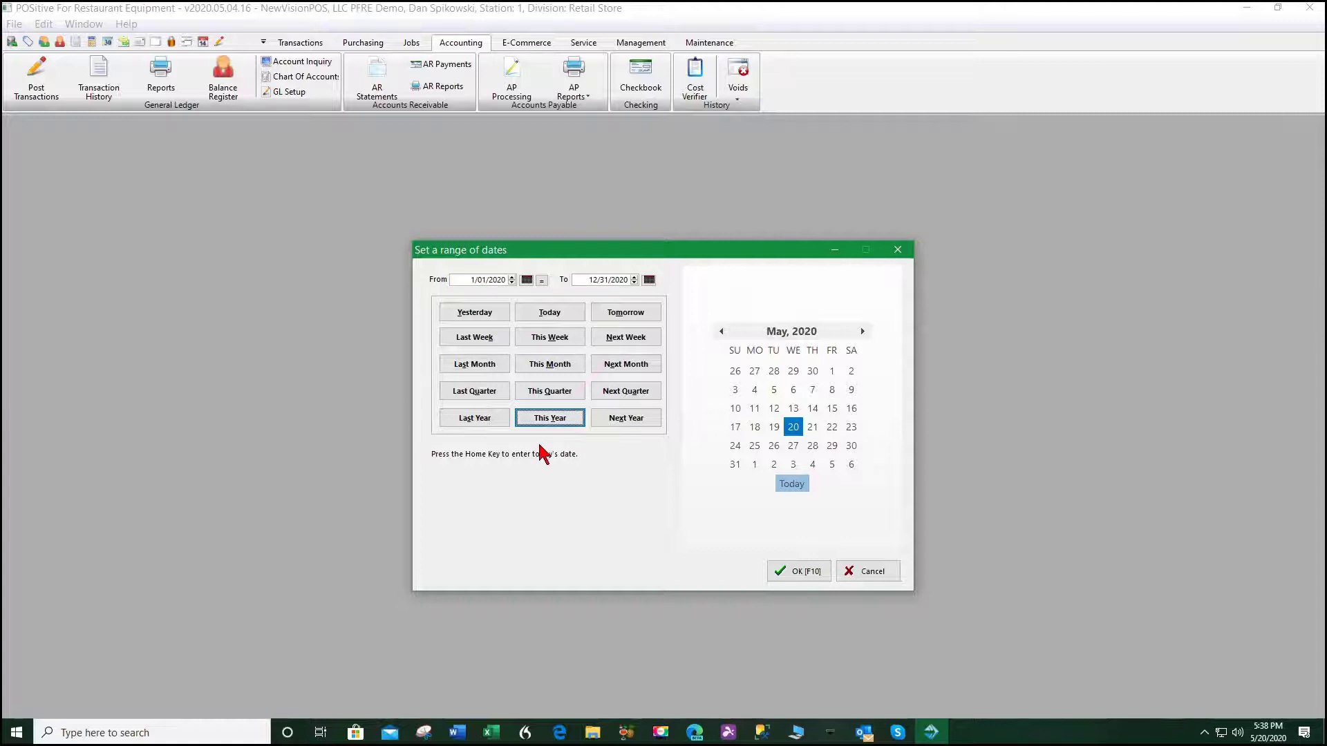
click(799, 571)
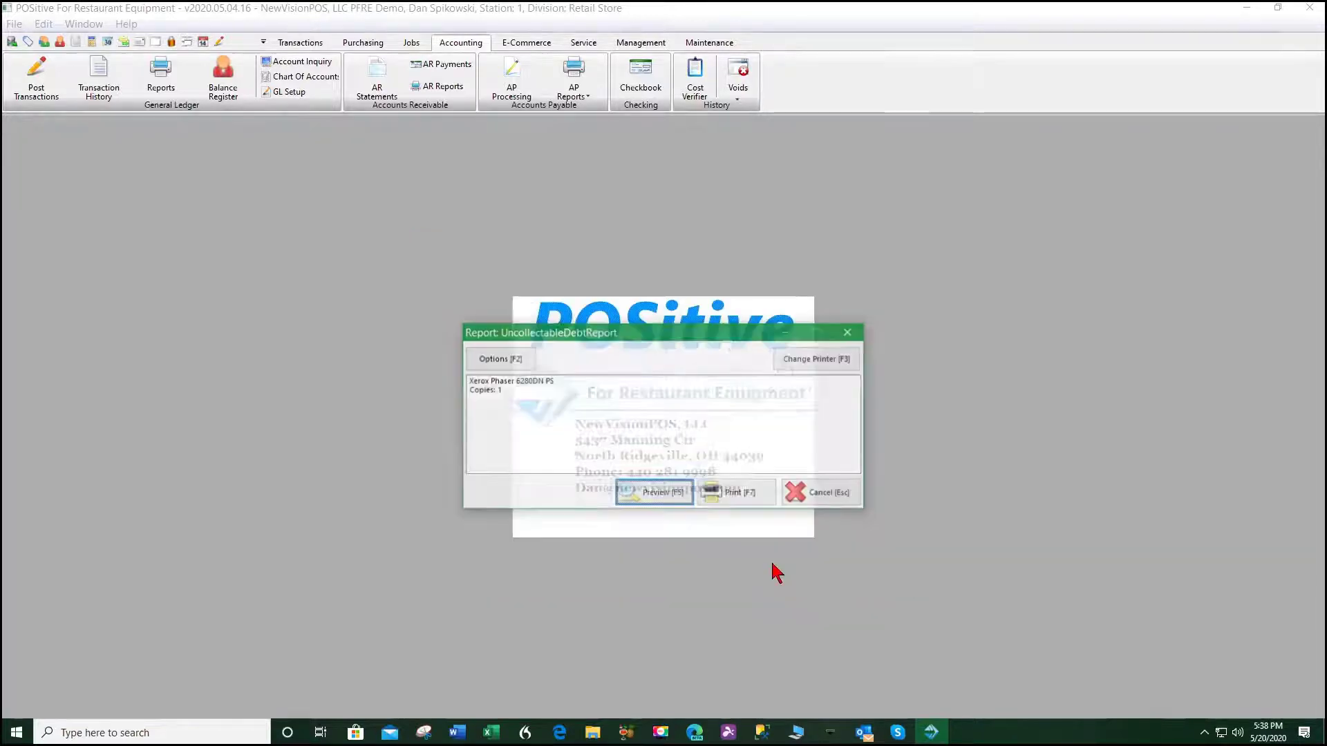
click(650, 494)
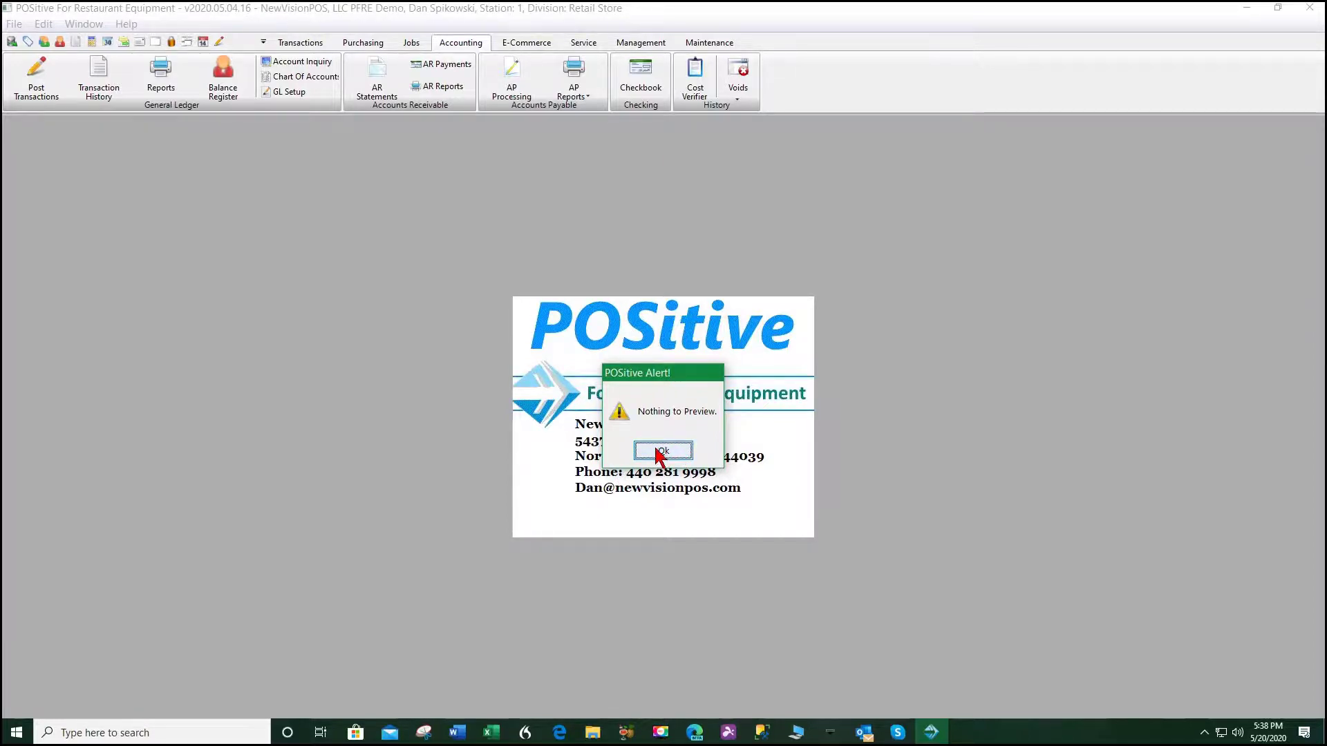
click(657, 453)
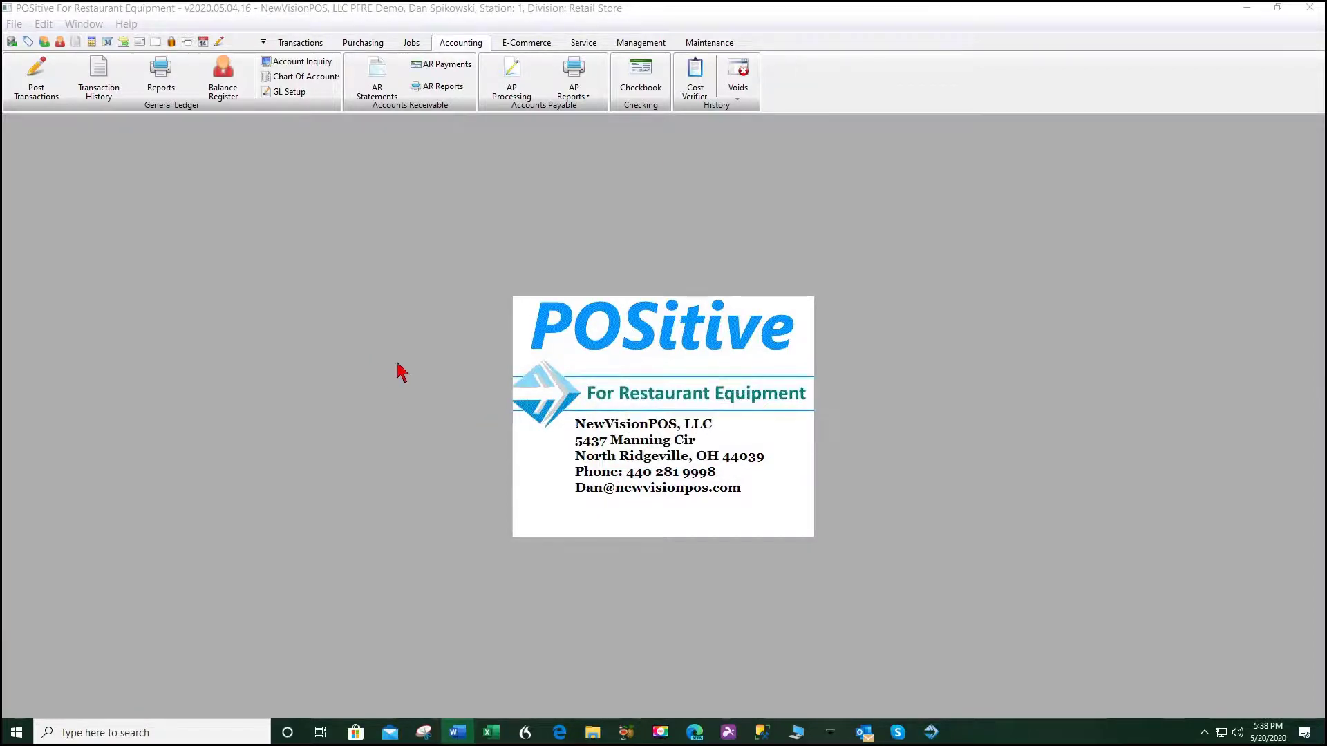